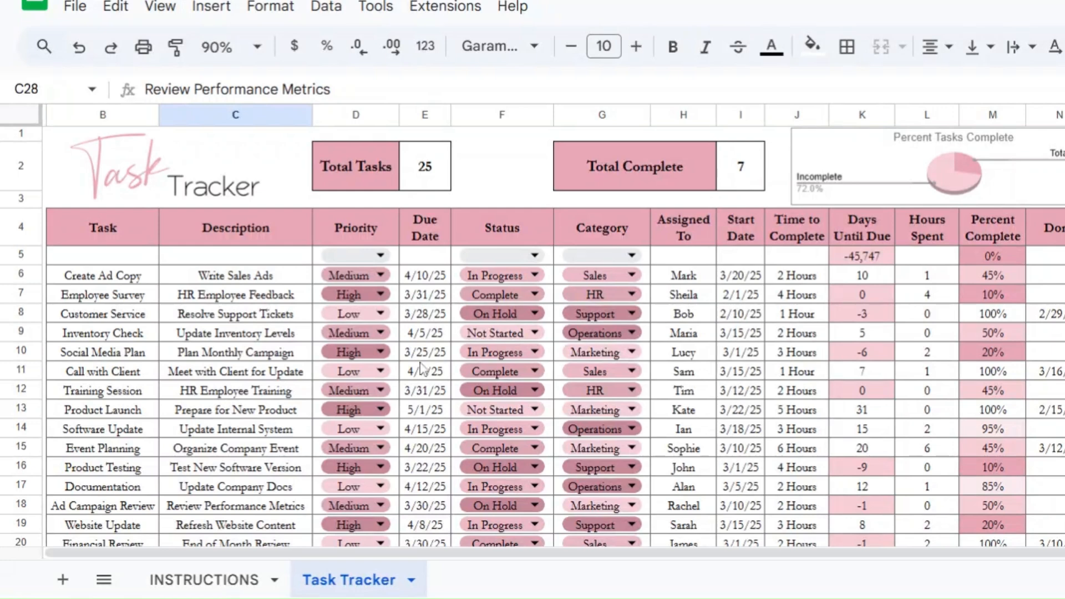
click(273, 435)
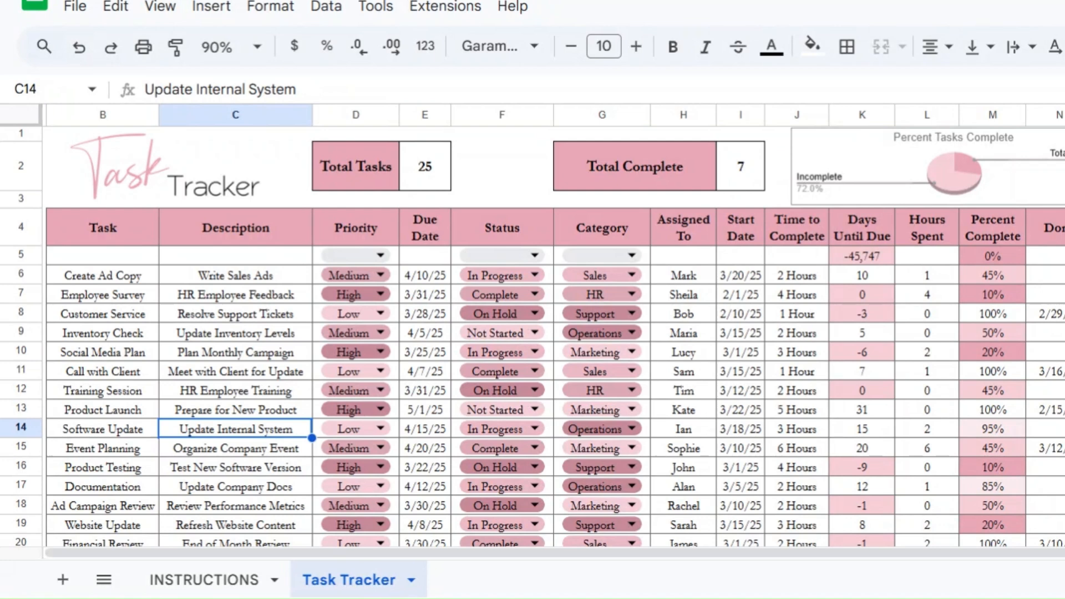
click(226, 583)
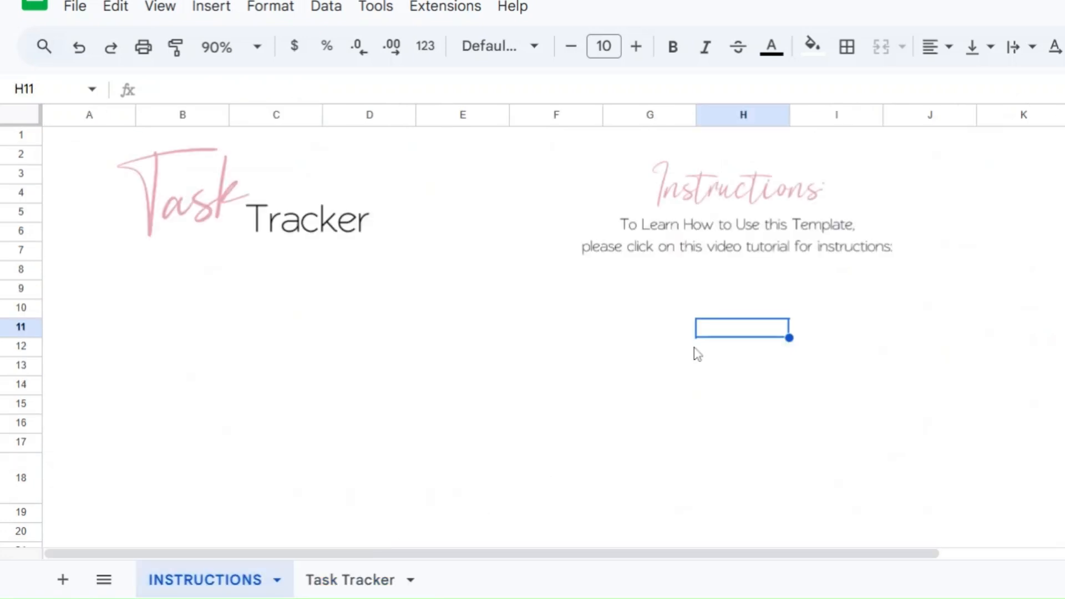
click(355, 583)
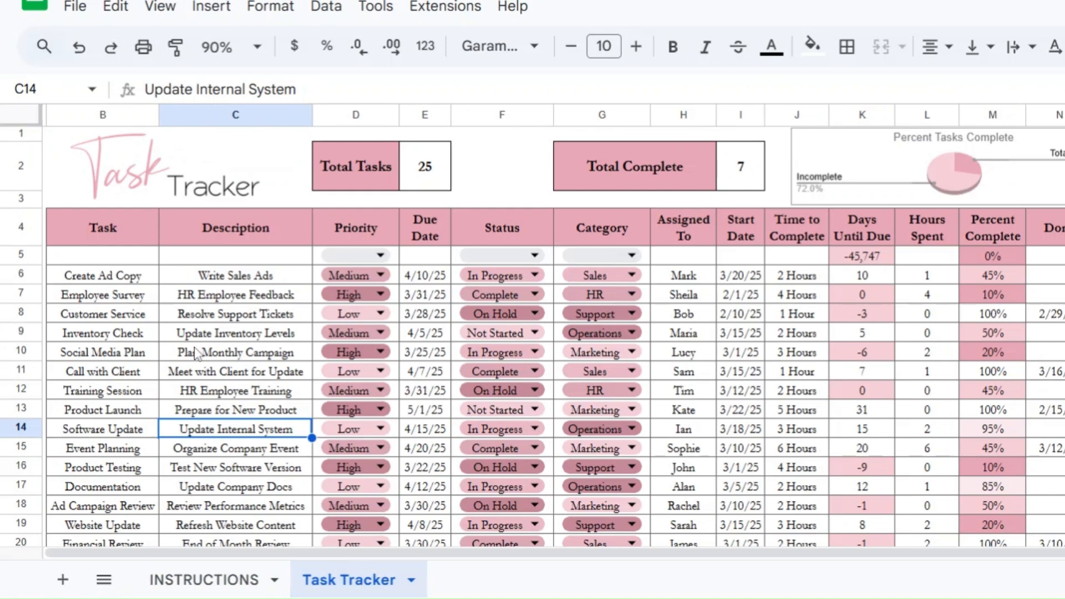
Step: Enter the task name Social Media Strategy in the first empty task row
click(109, 258)
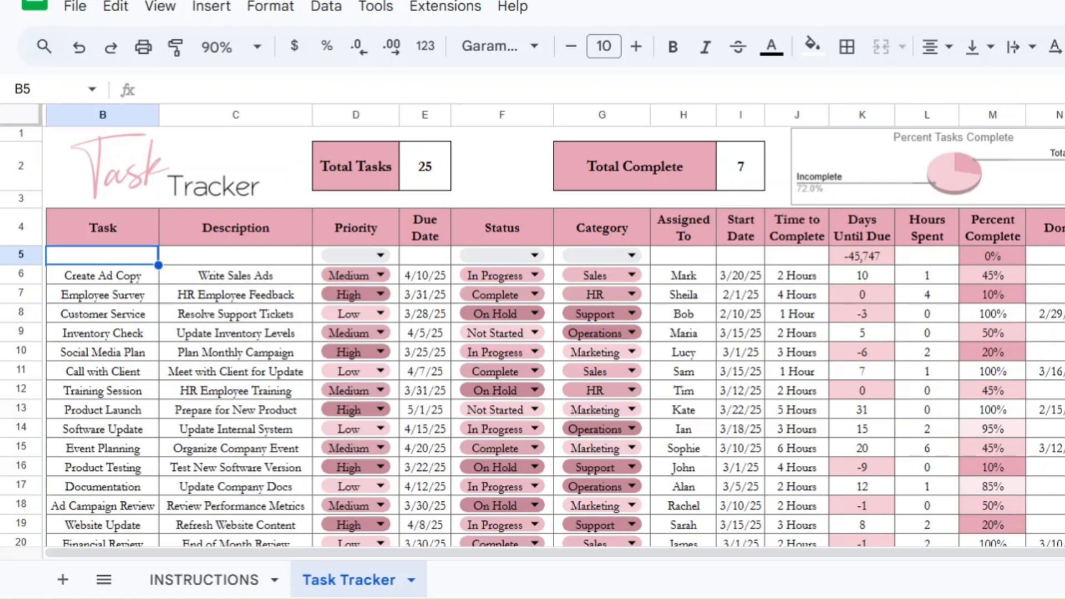
double_click(118, 259)
text(Social Me)
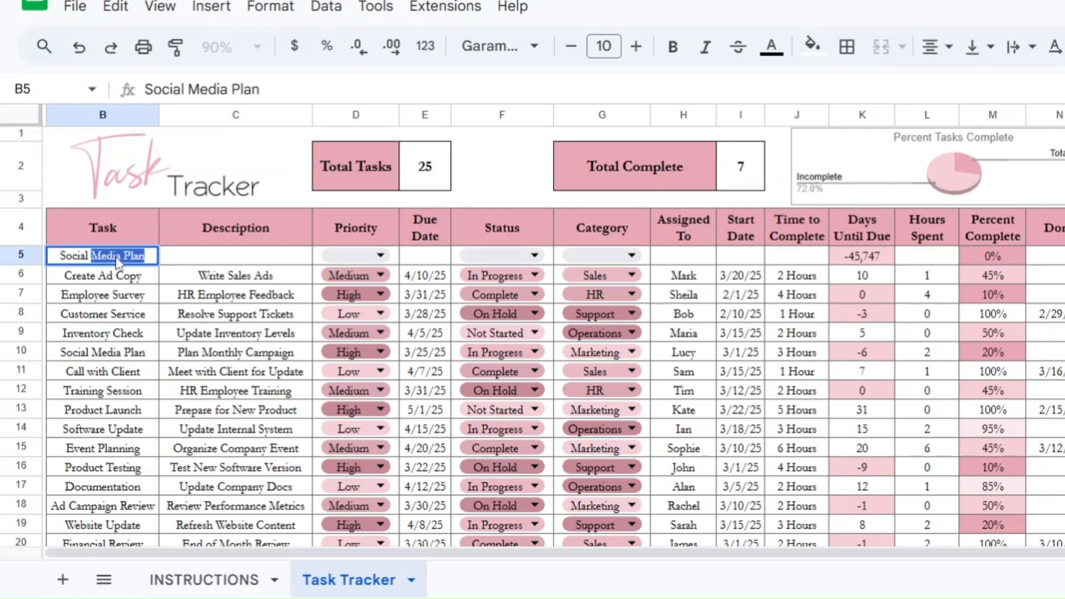
text(dia Strategy)
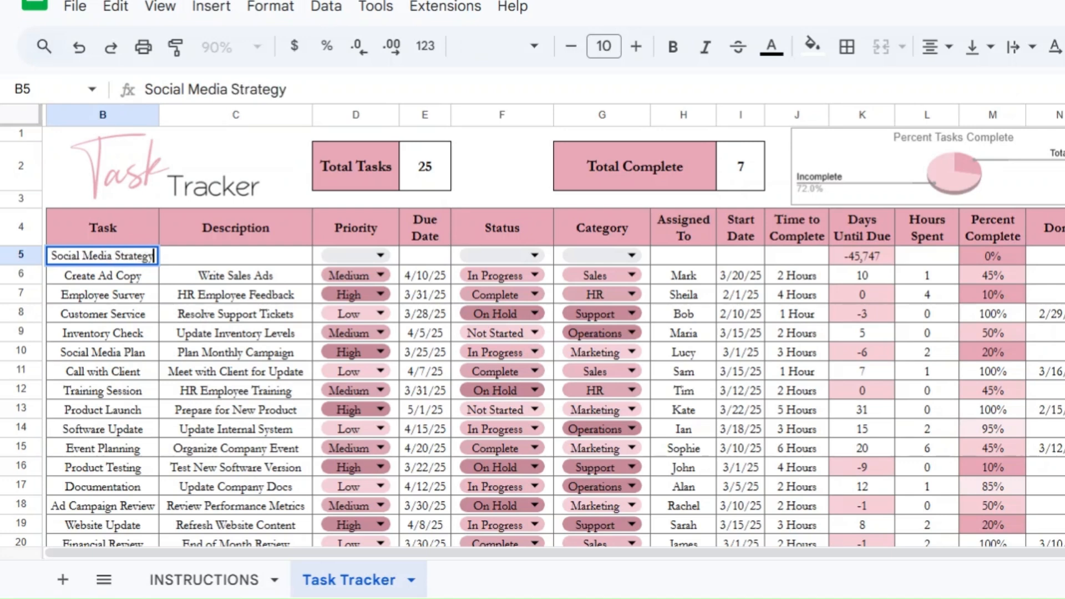
key(Tab)
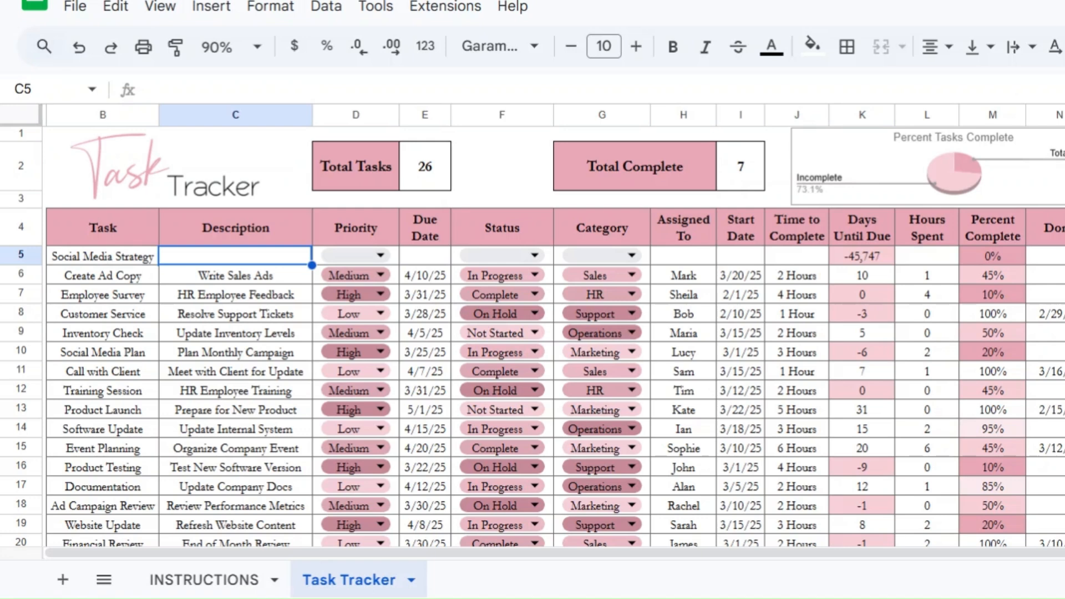
Step: Enter the description Monthly Content Ideas and set the new task's priority to High
text(Monthly Content Ideas)
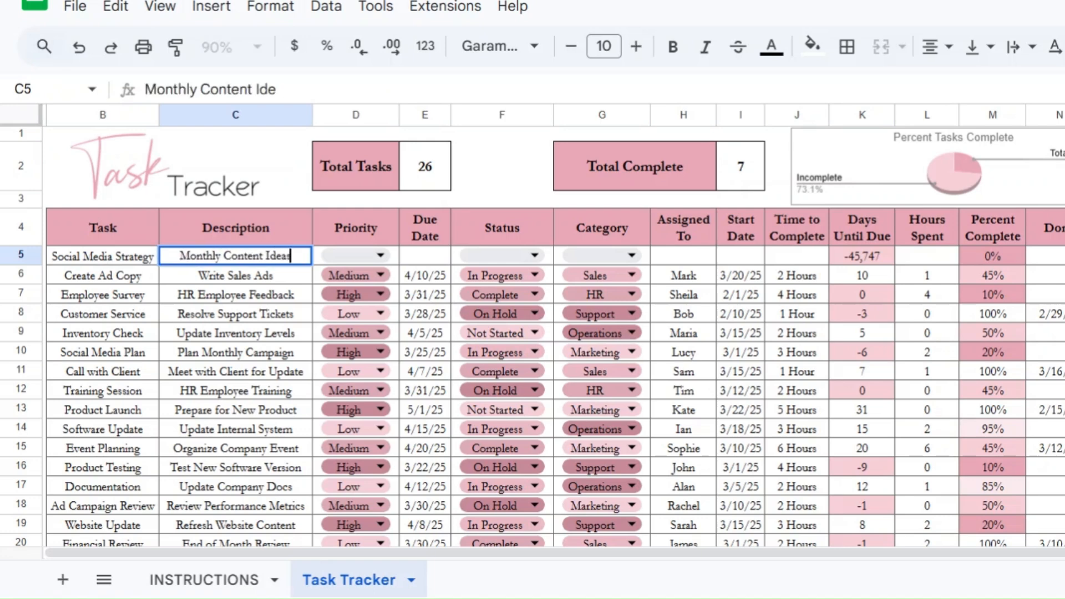
key(Tab)
key(Return)
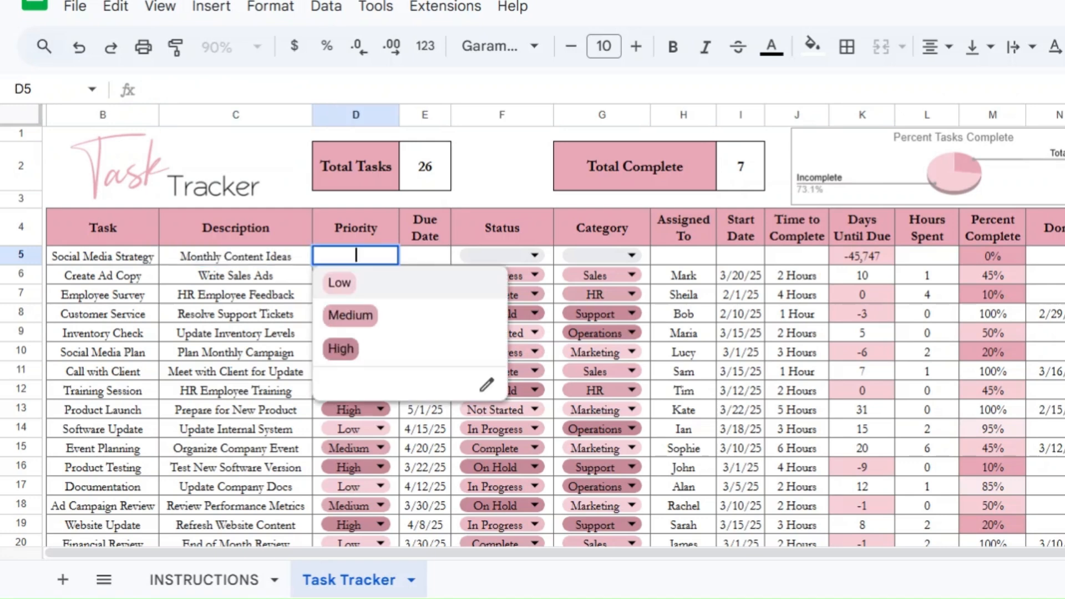
click(369, 357)
Step: Set the new task's due date to 4/4/25 using the date picker
double_click(423, 259)
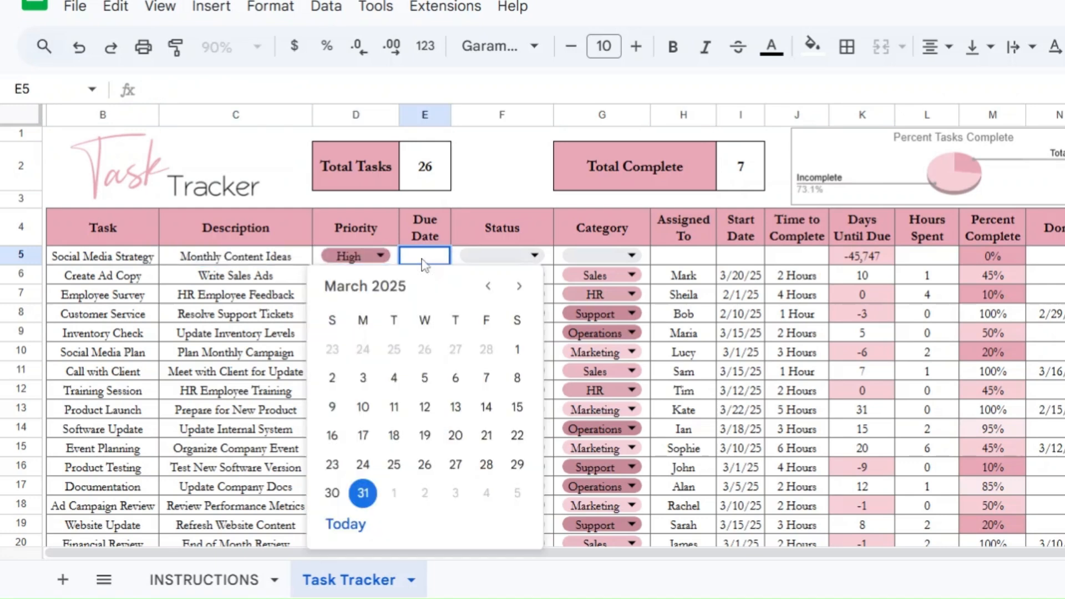
click(519, 287)
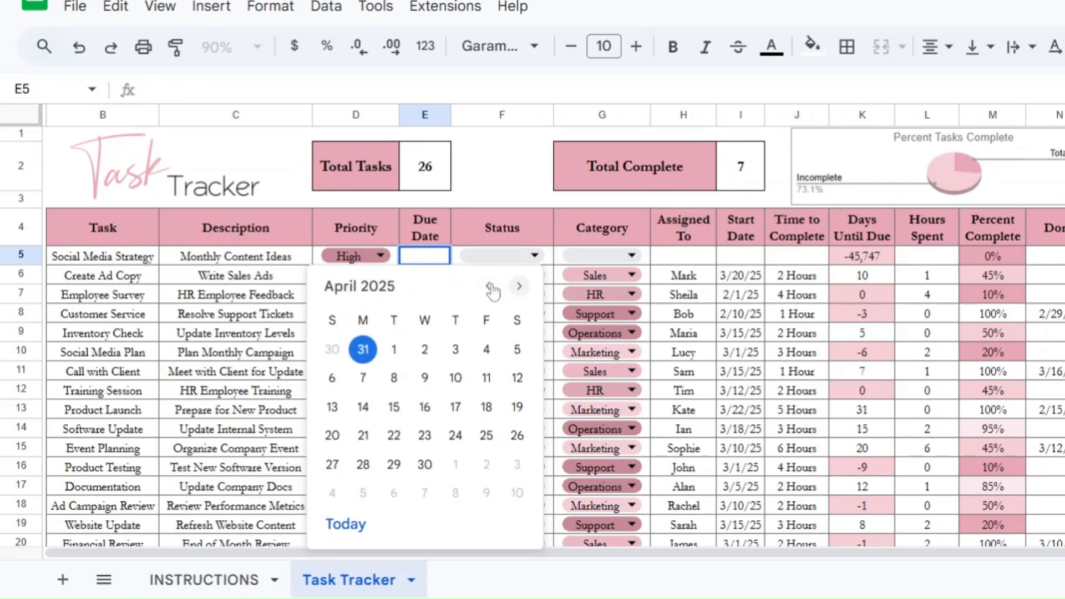
click(486, 355)
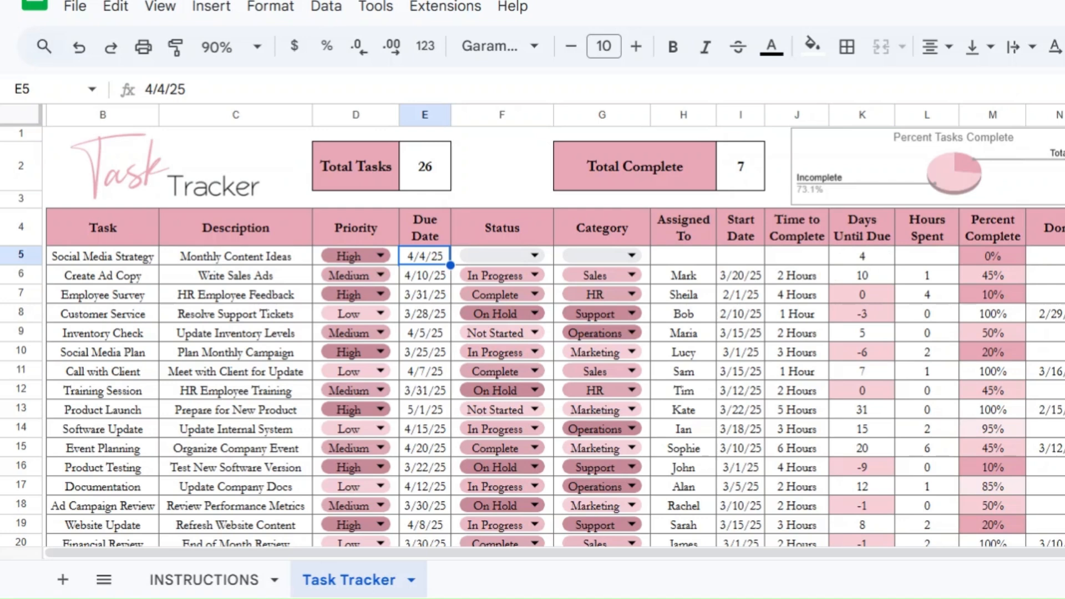
Step: Set the new task's status to Not Started and its category to Marketing
click(502, 255)
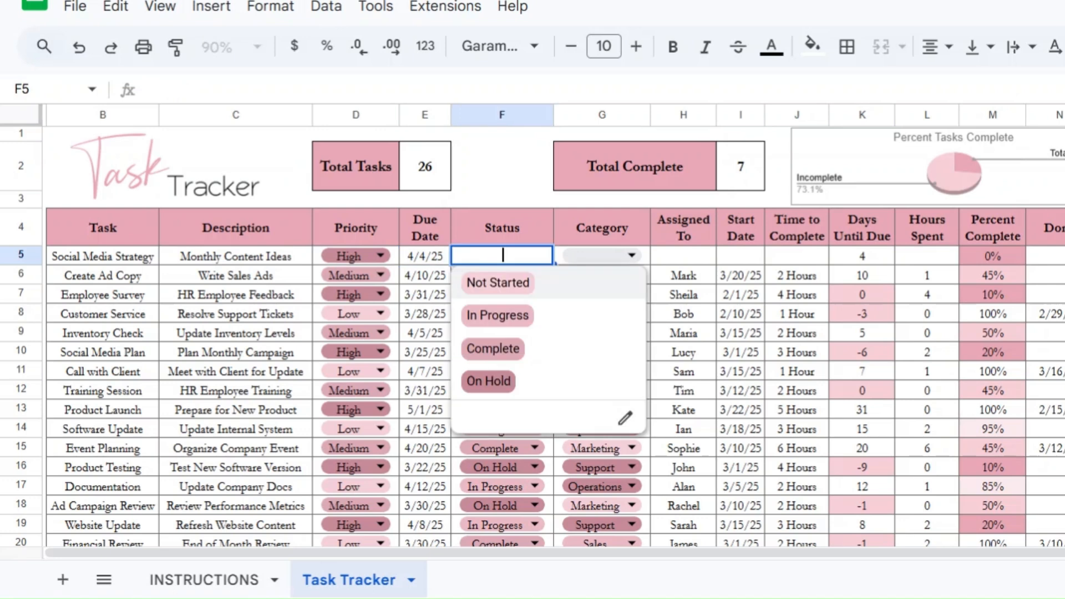
click(529, 290)
click(582, 260)
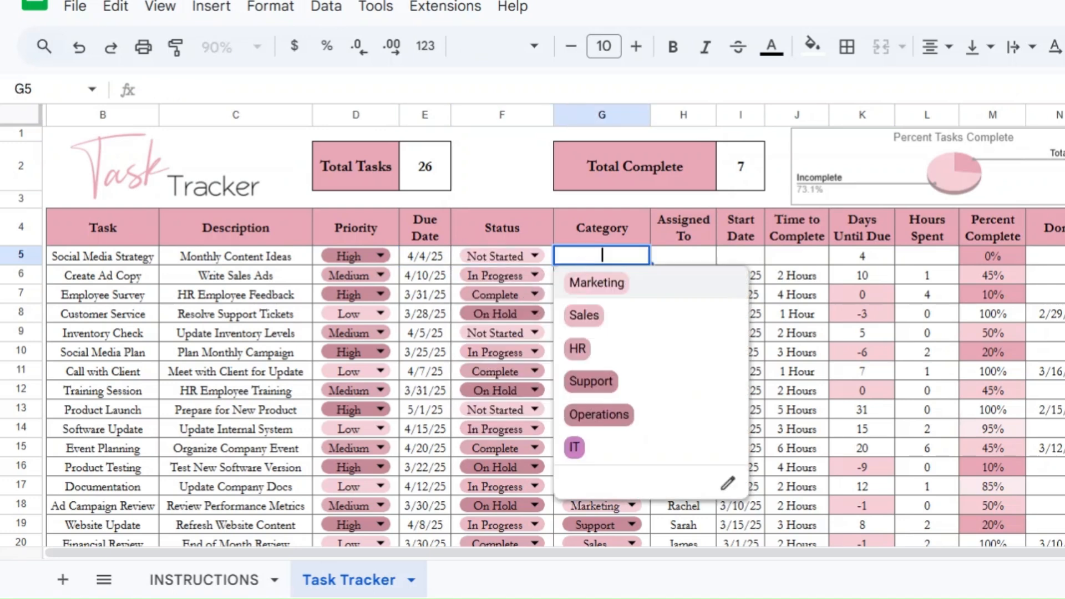
click(595, 283)
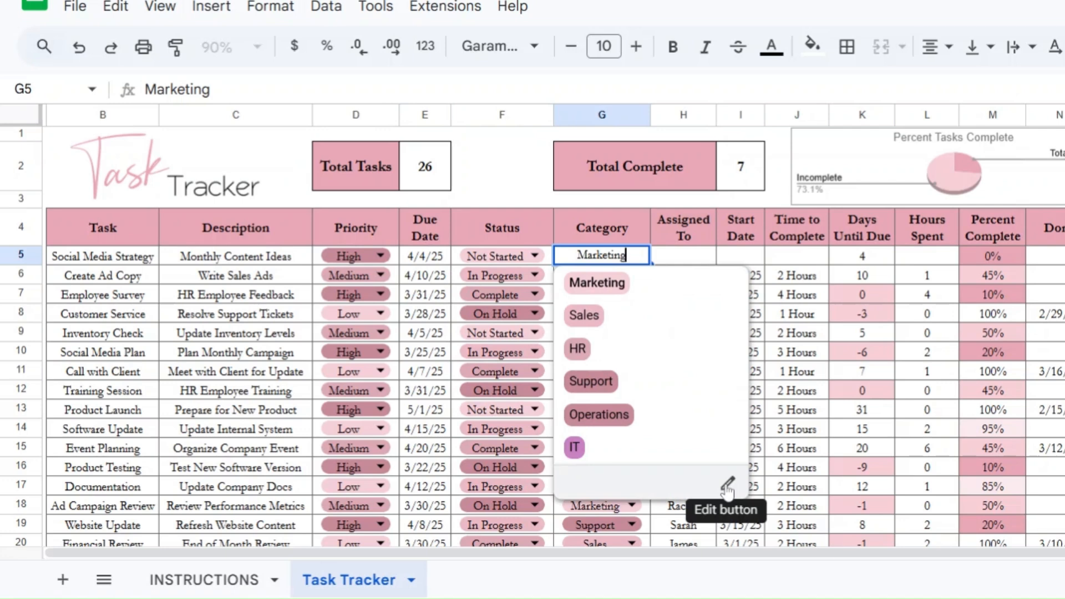
Step: Open the category dropdown's rule and remove the IT option
key(Escape)
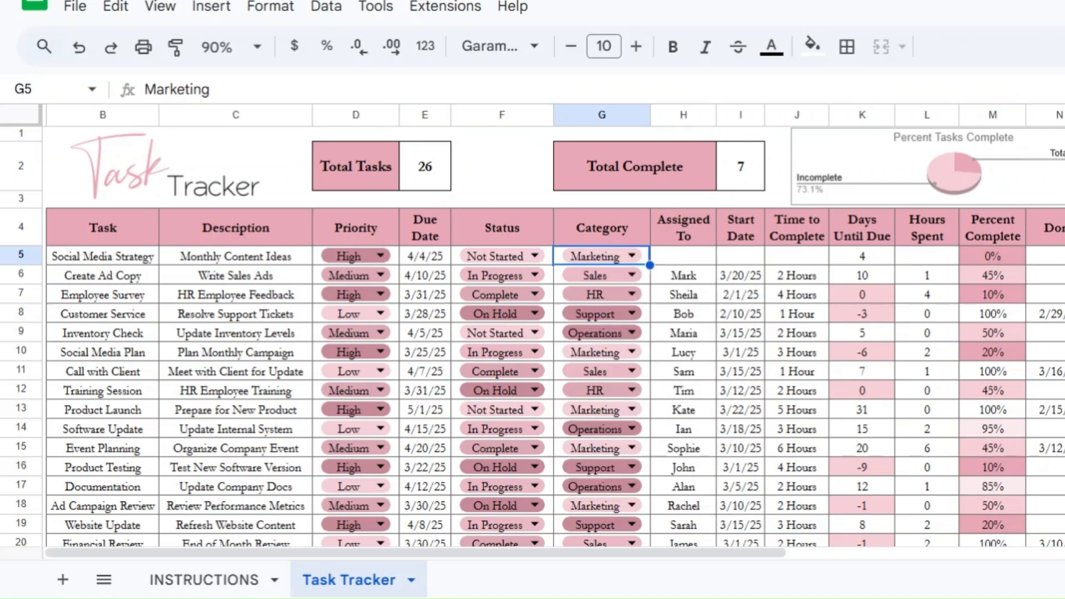
scroll(955, 407, down, 2)
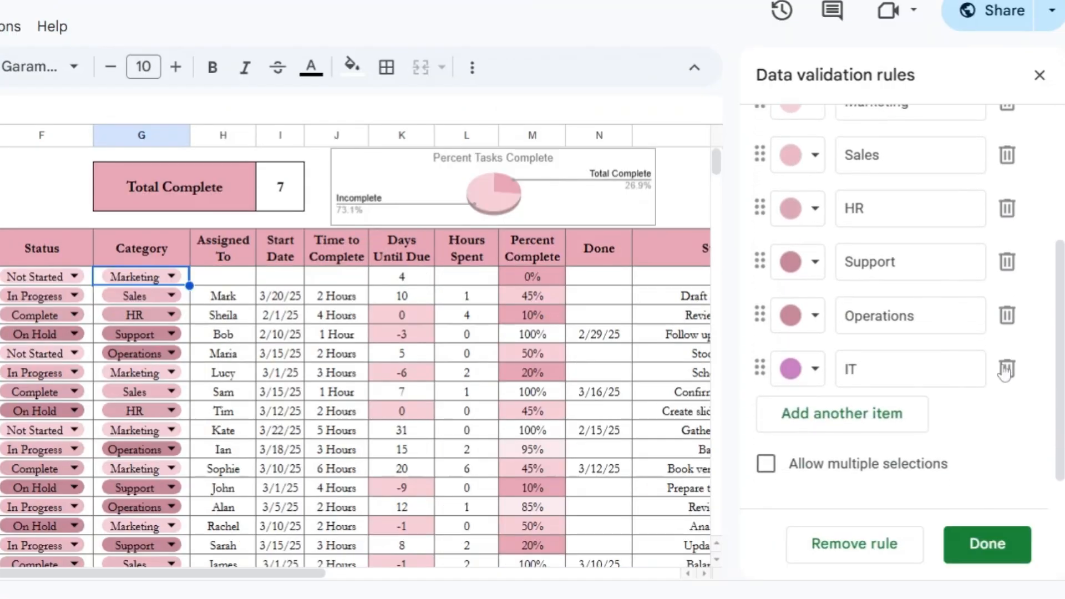
click(1007, 369)
Step: Add a new dropdown item IT with a custom purple colour and save the change for this cell only
click(834, 380)
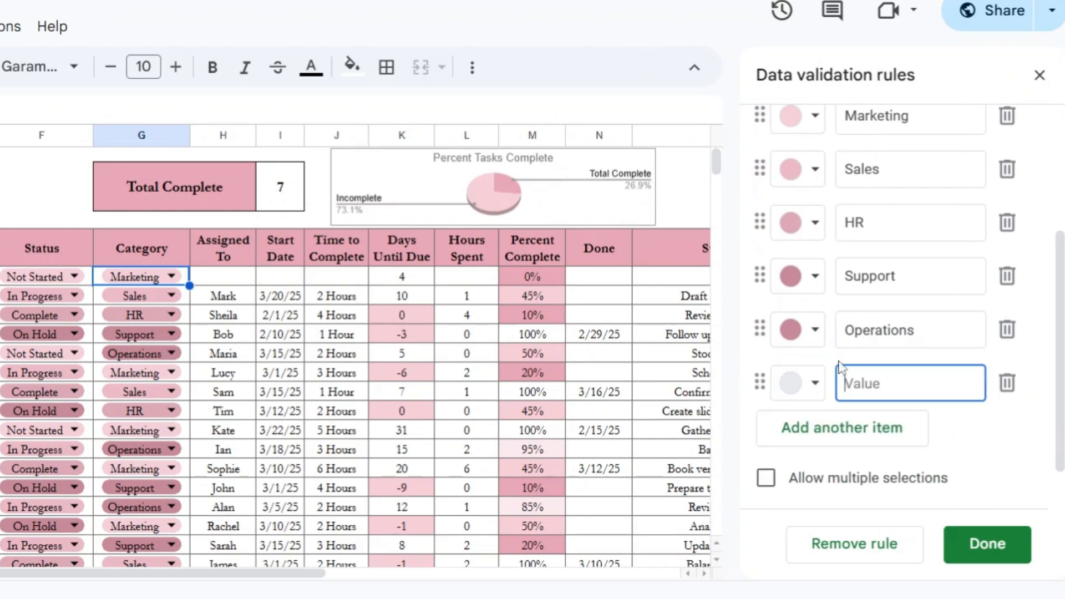
click(799, 384)
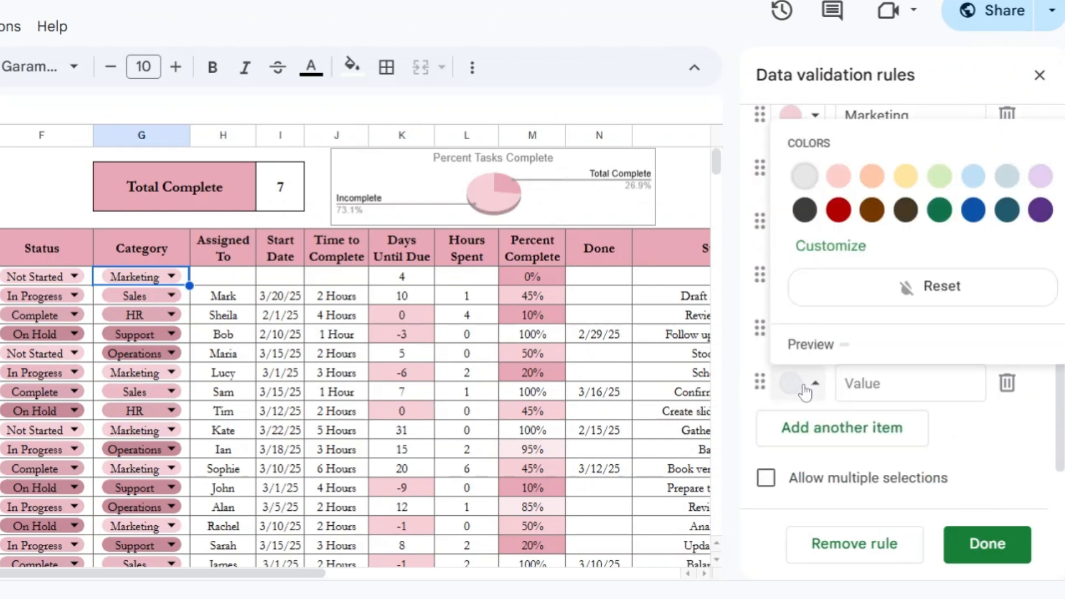
click(826, 246)
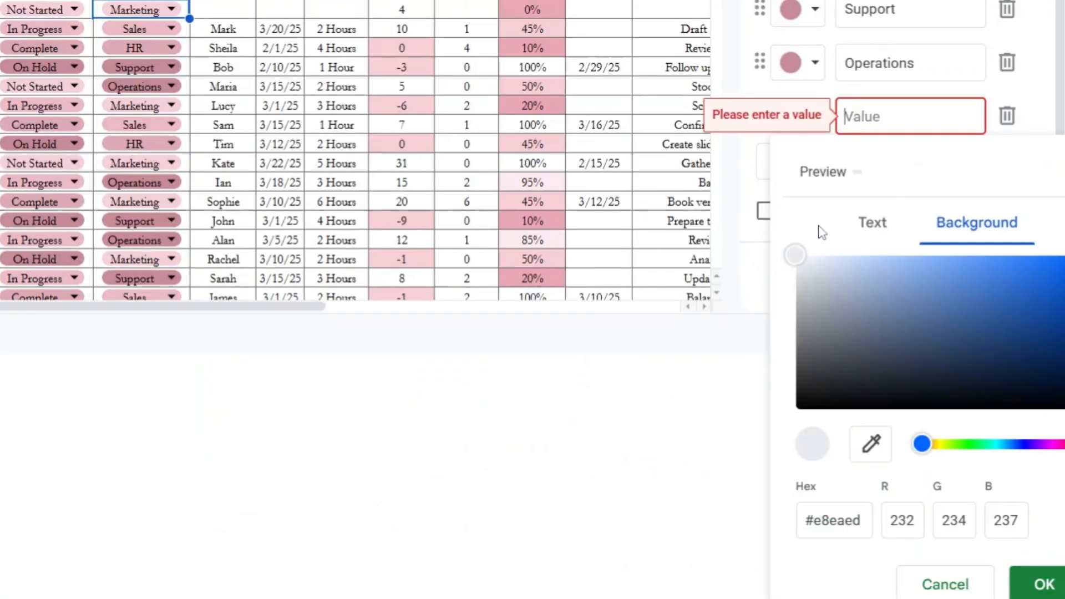
drag(923, 445, 1027, 436)
drag(803, 266, 860, 279)
click(1032, 579)
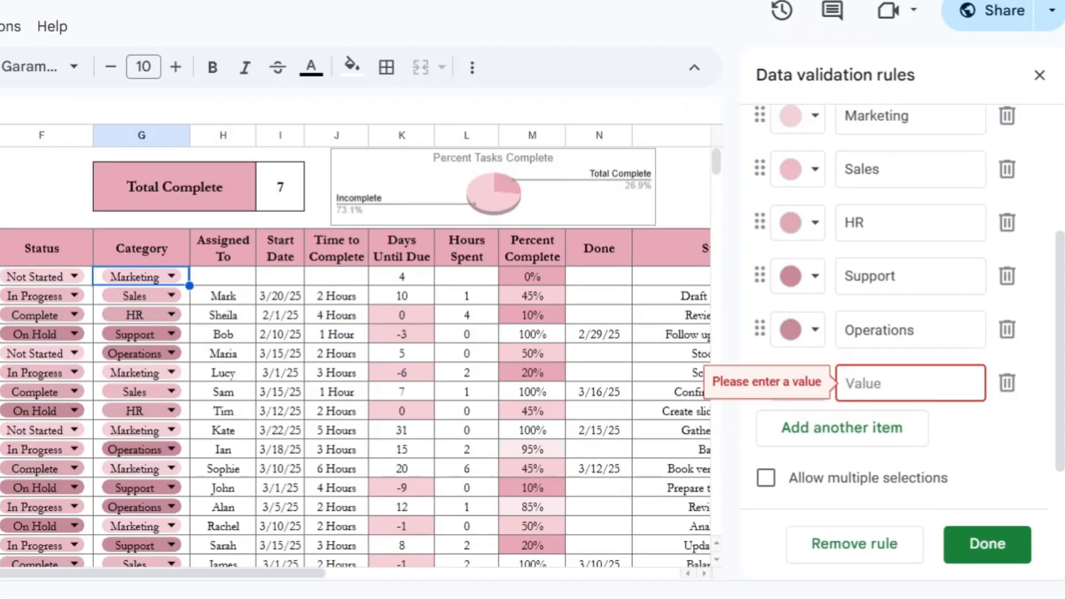
text(IT)
click(980, 552)
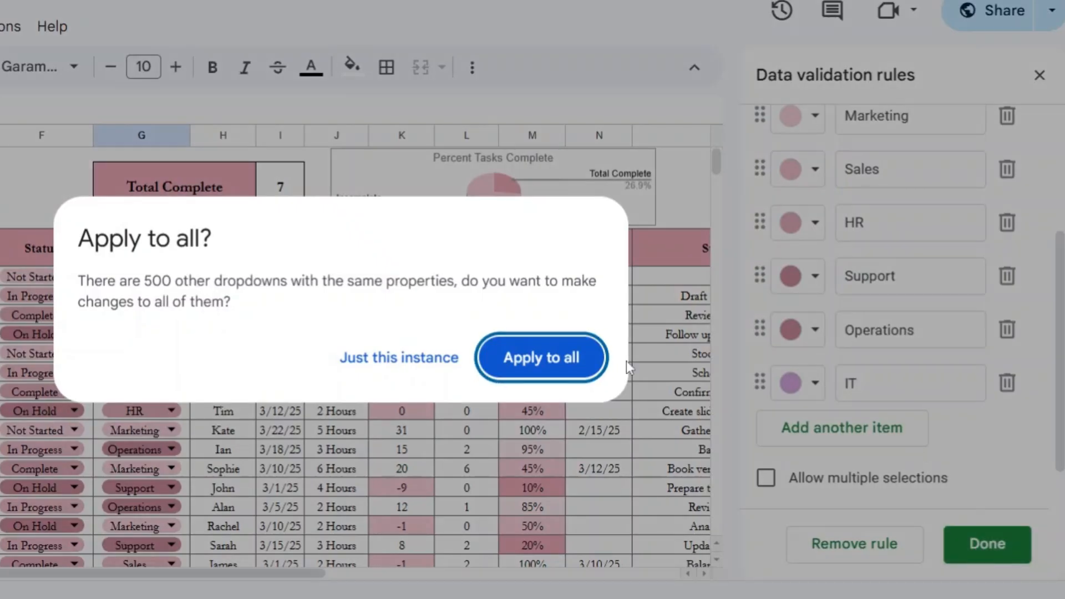
click(409, 358)
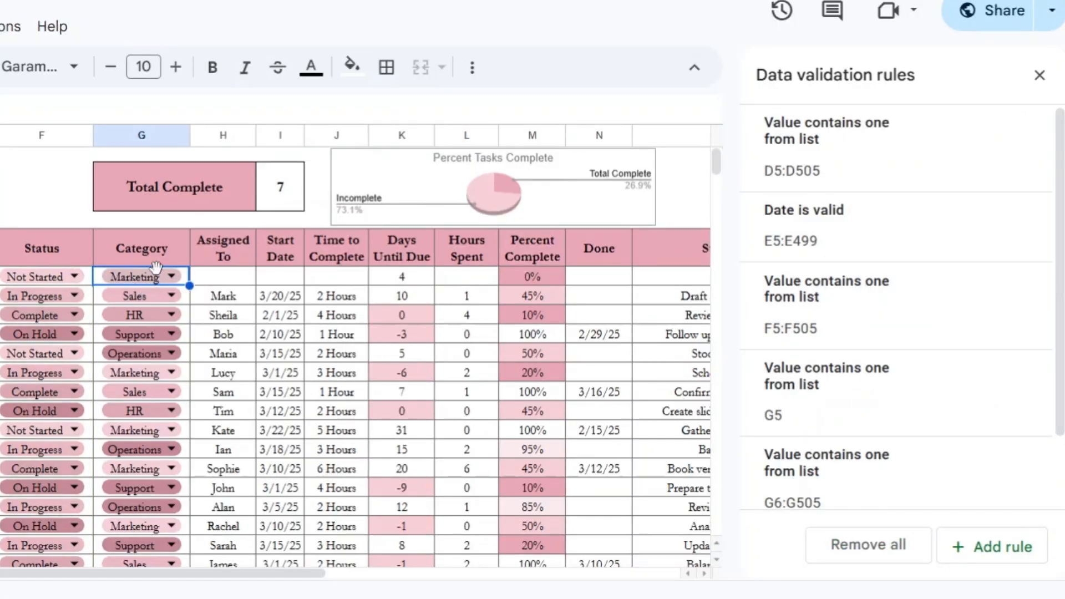
Step: Extend the new task's category rule to apply to the range G5:G505 and close the rules panel
click(838, 410)
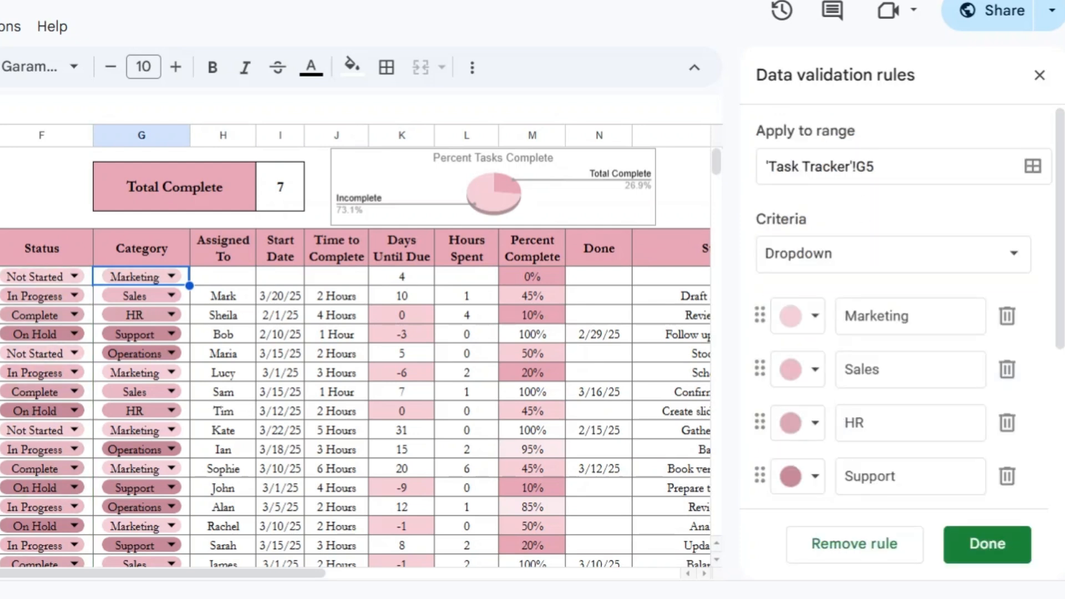
click(888, 166)
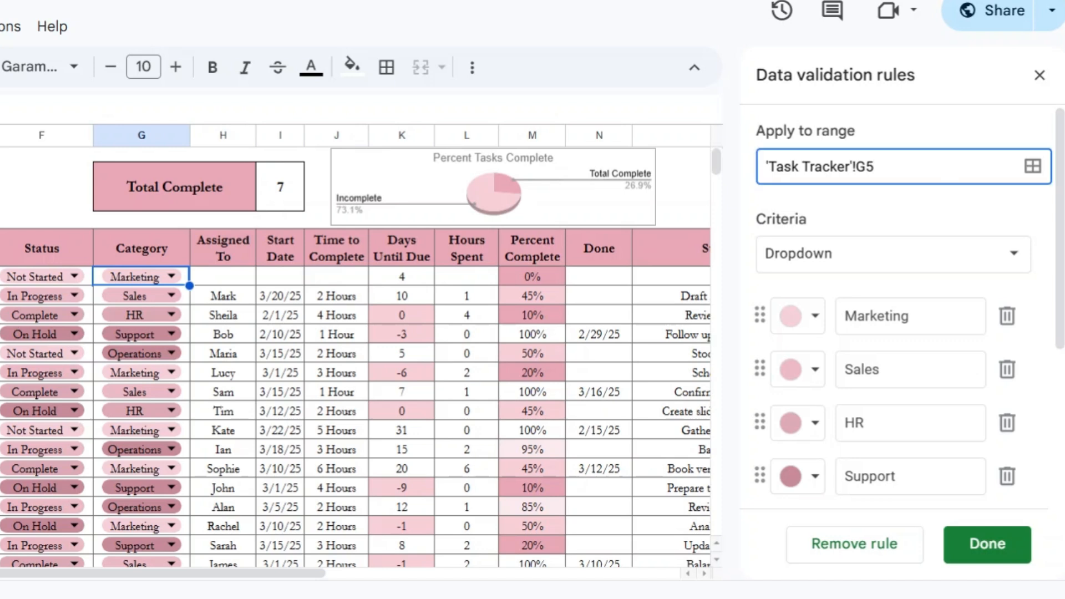
text(:G505)
click(989, 544)
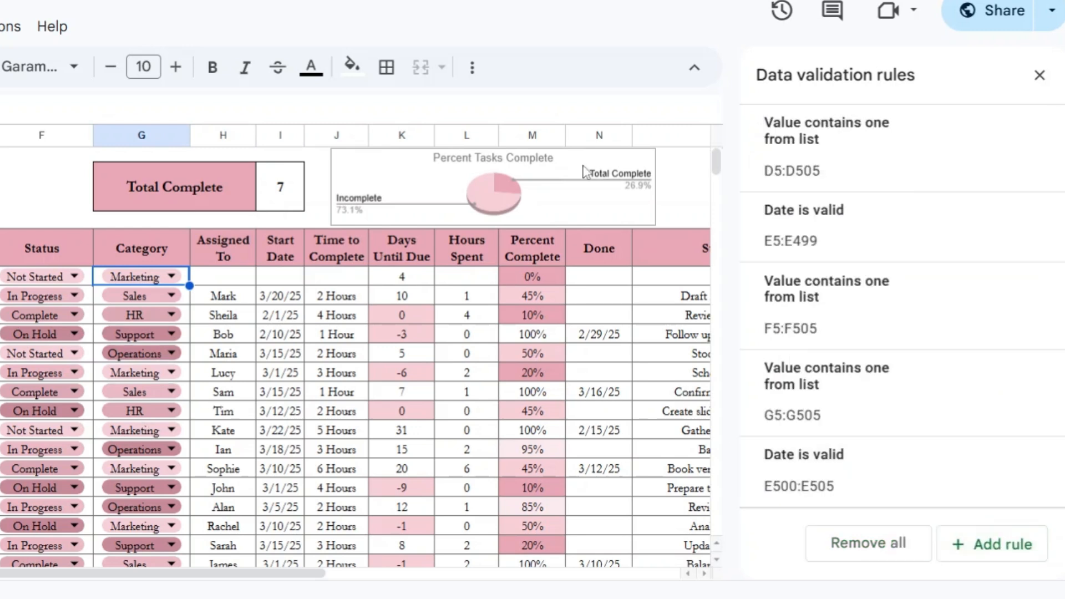
click(1040, 75)
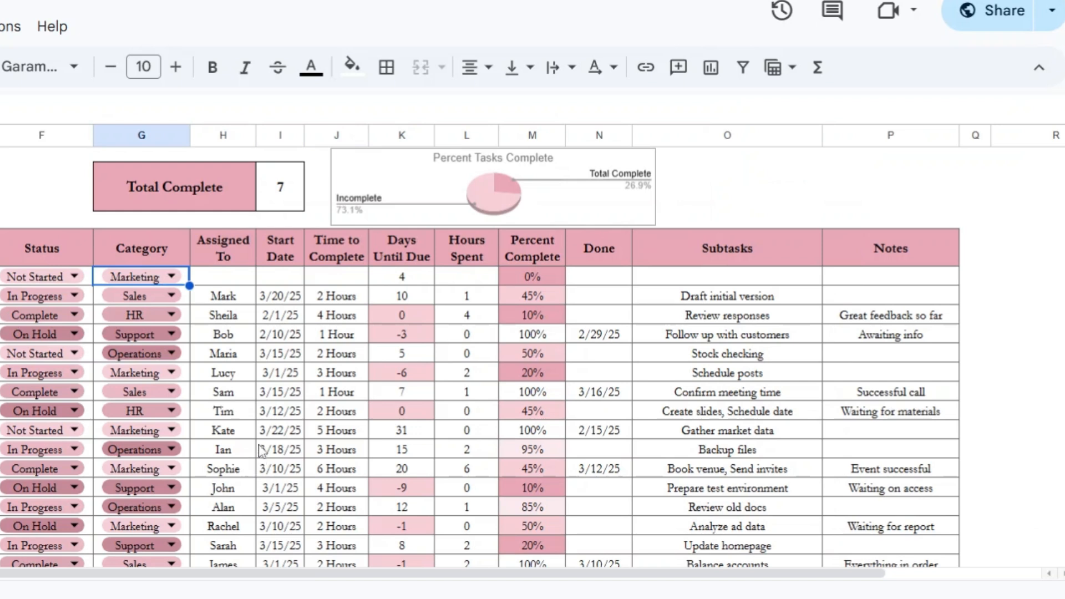
Step: Assign the new task to Me and set its start date to 3/31/25
click(224, 278)
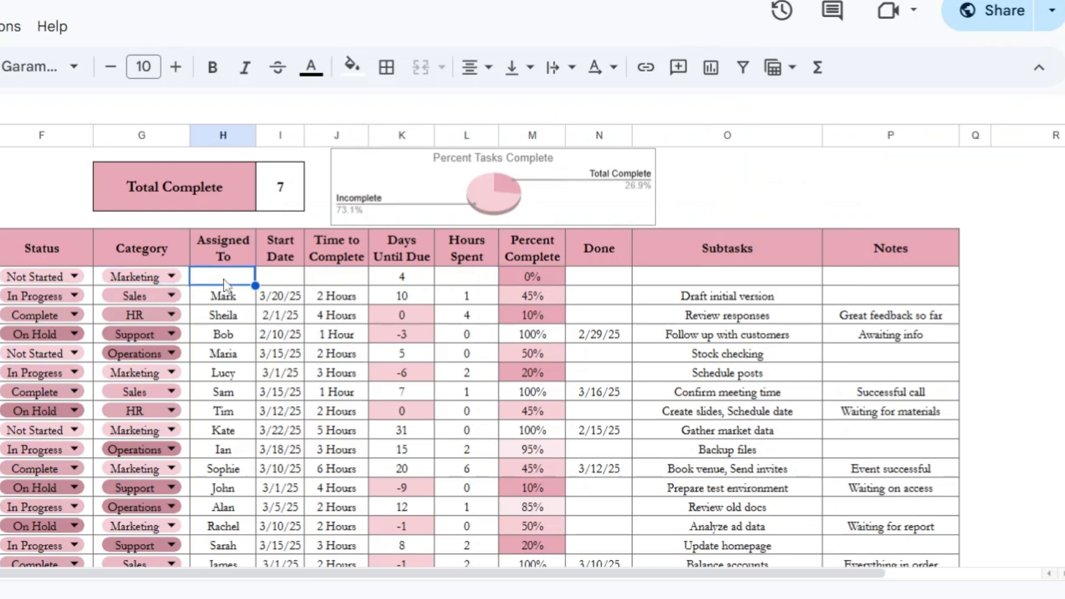
text(Me)
key(Tab)
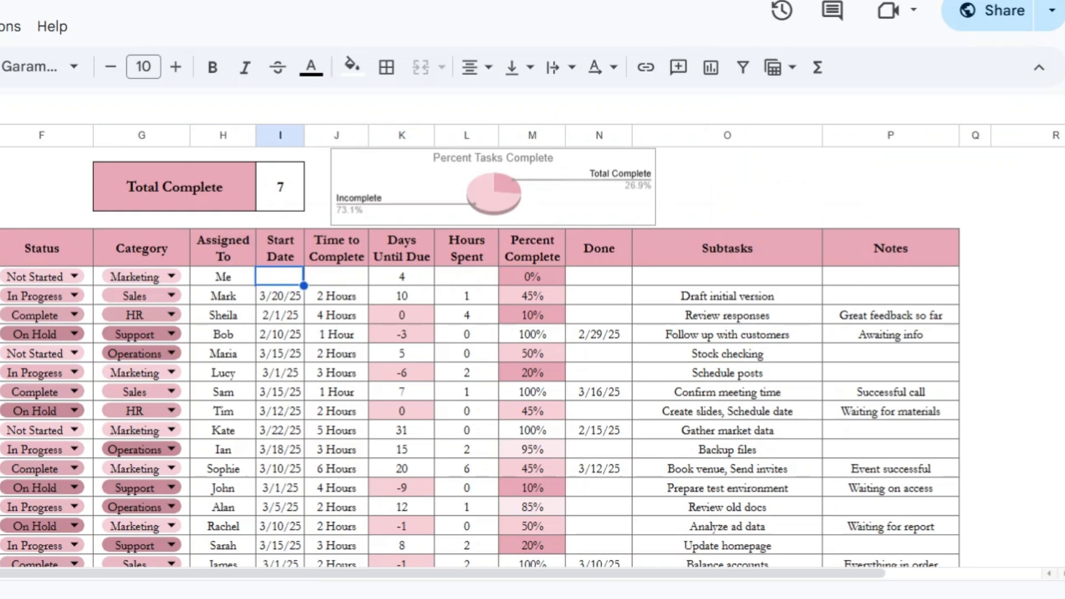
text(3/31/25)
key(Tab)
Step: Set the time to complete to 2.5 Hours and the hours spent to 1.25
text(2)
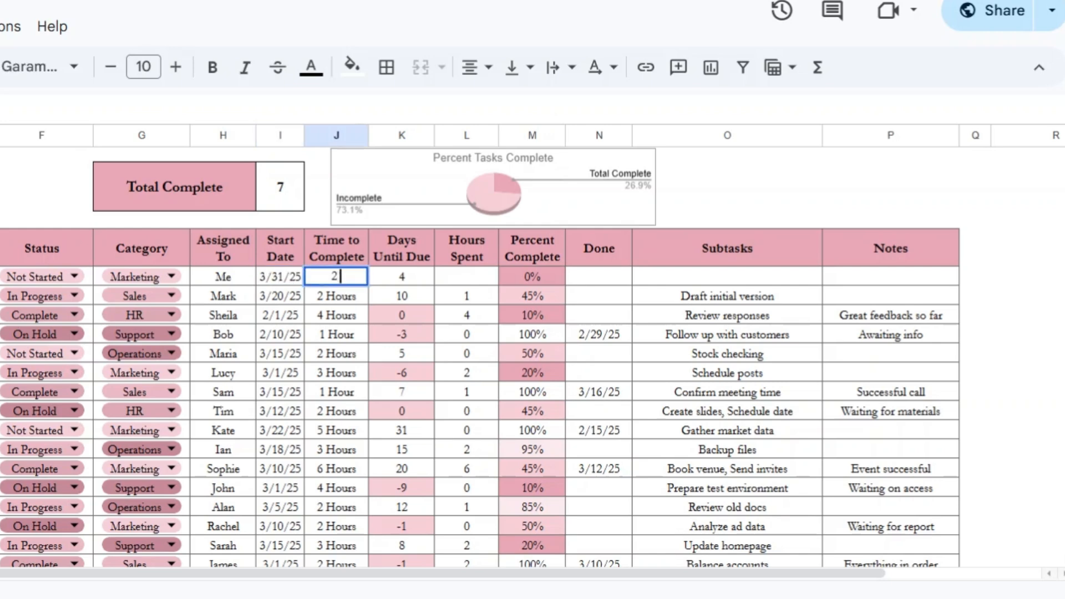
text(.5 Hours)
click(402, 278)
click(469, 277)
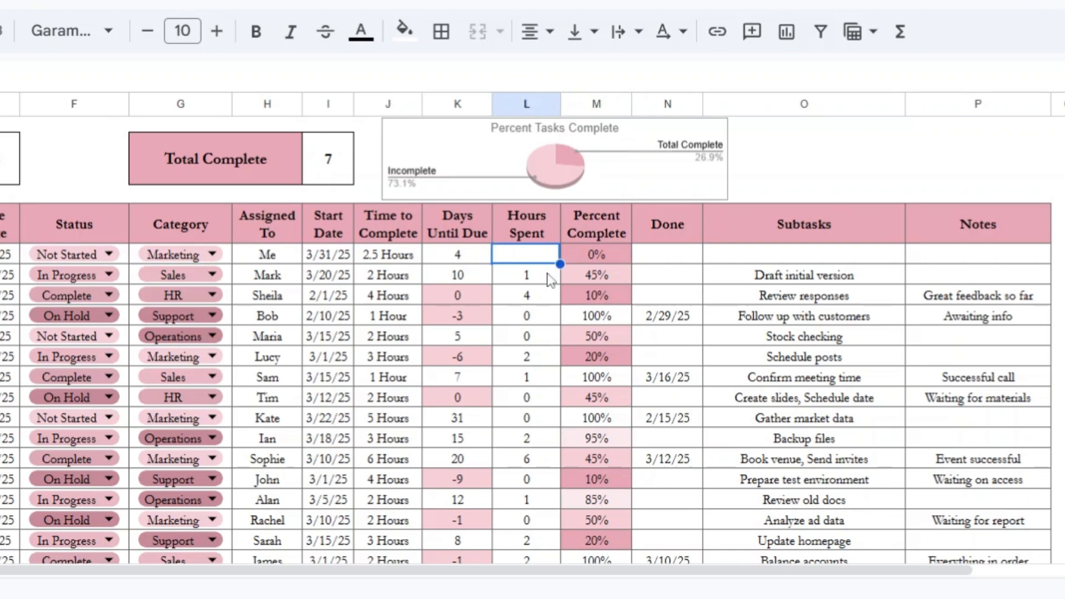
text(1.25)
key(Return)
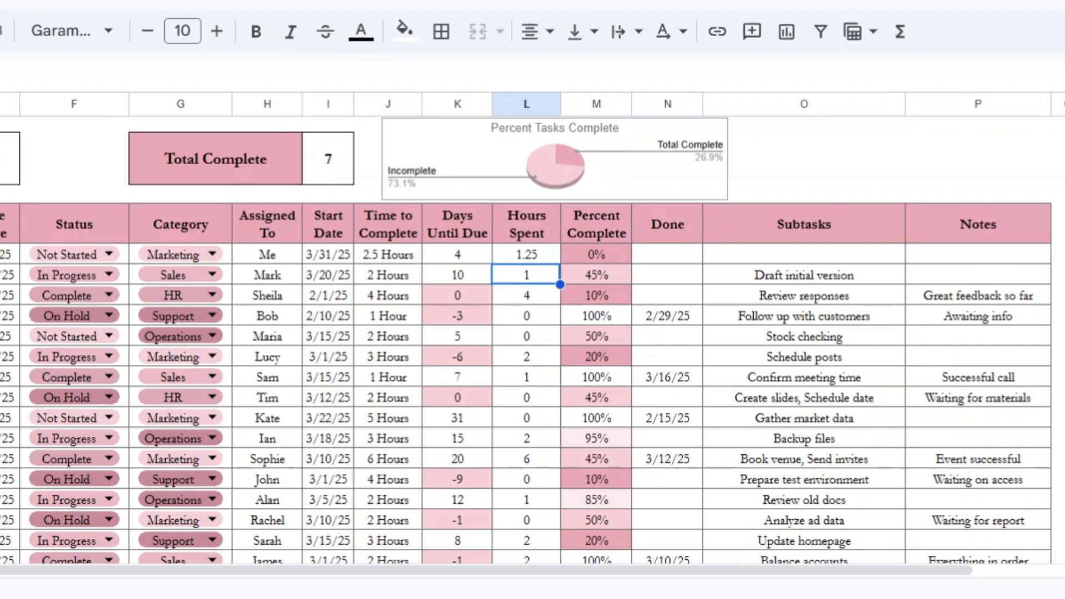
Step: Try percent complete values of 50%, 95% and 1% for the new task
click(590, 258)
double_click(591, 255)
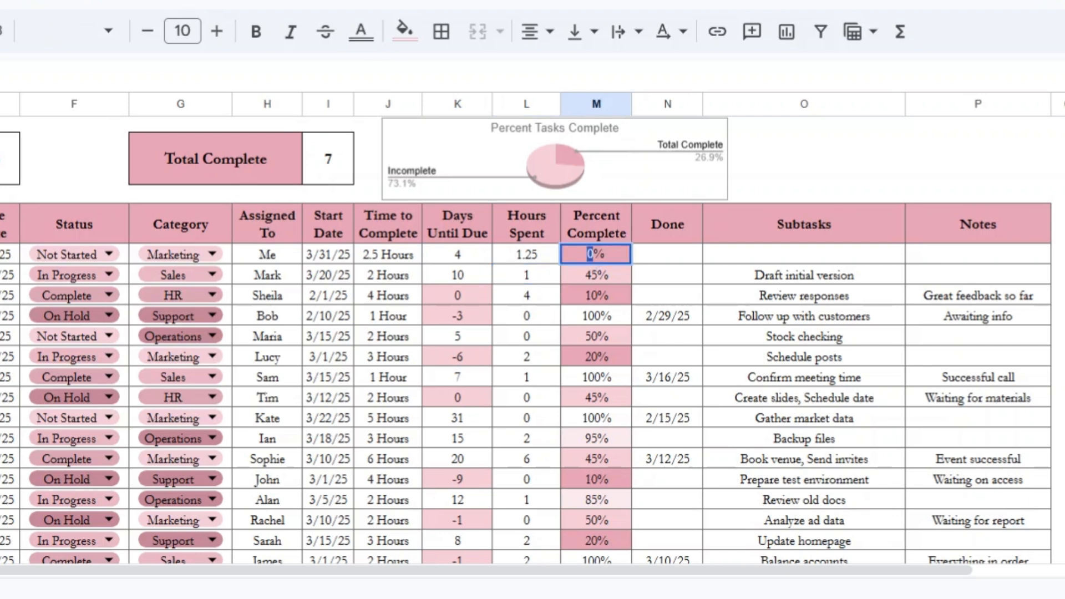
text(50)
key(Return)
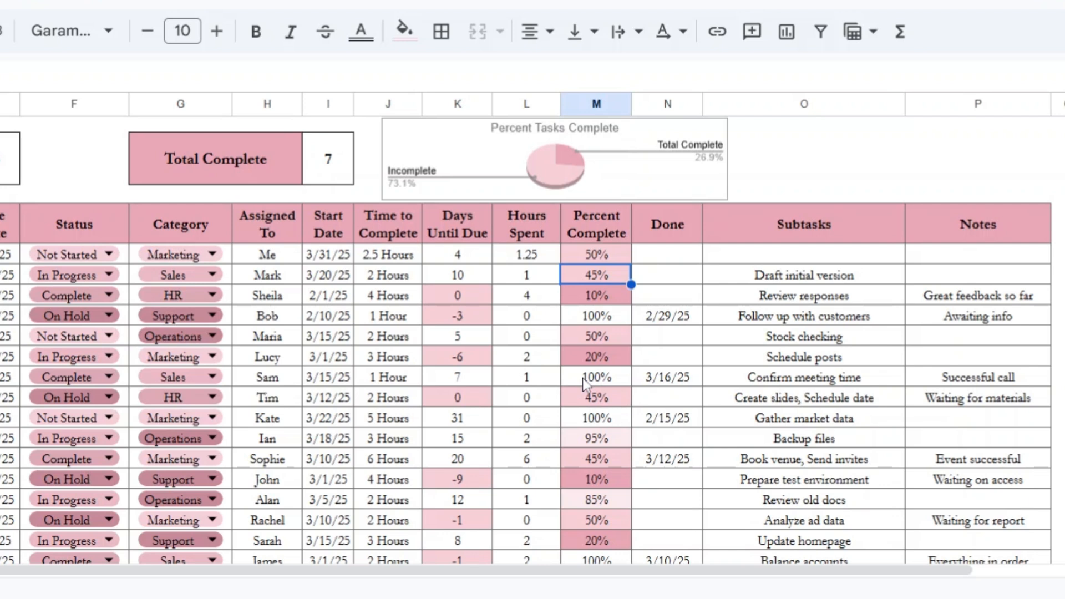
click(583, 261)
text(95)
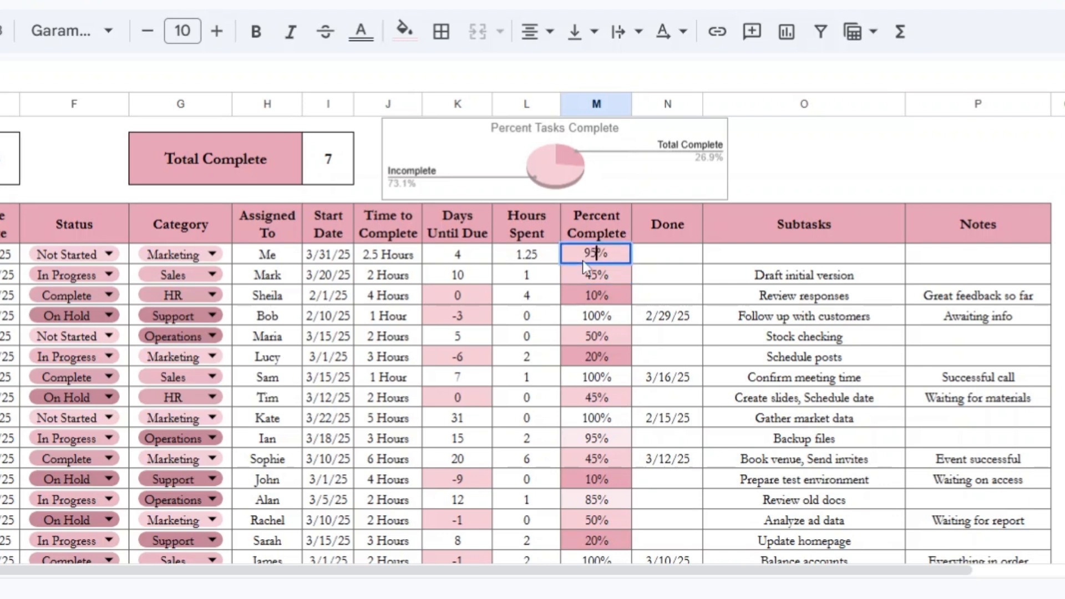
key(Return)
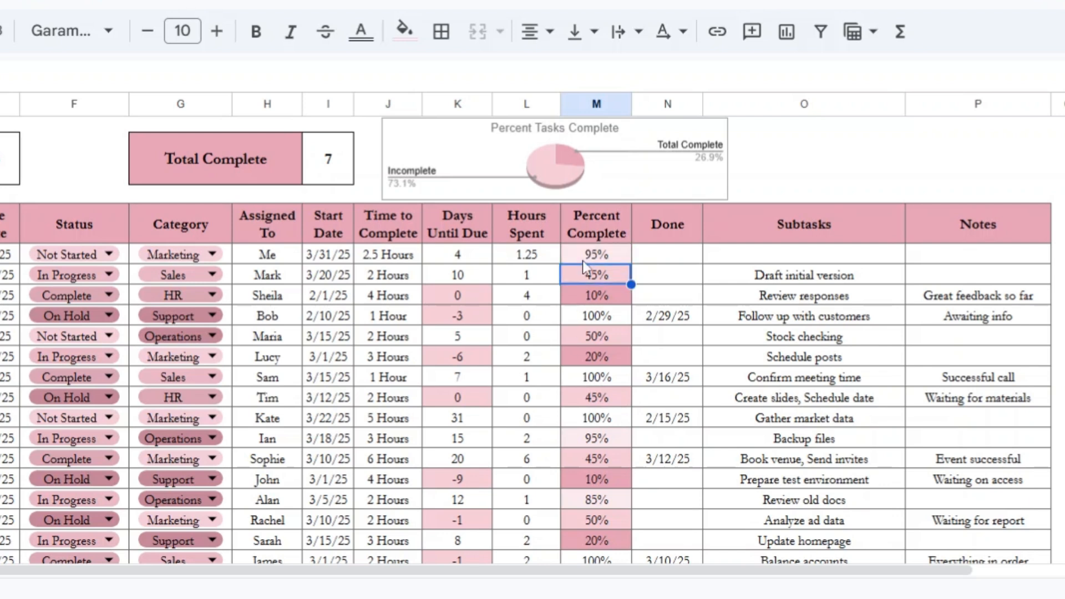
click(613, 257)
text(1)
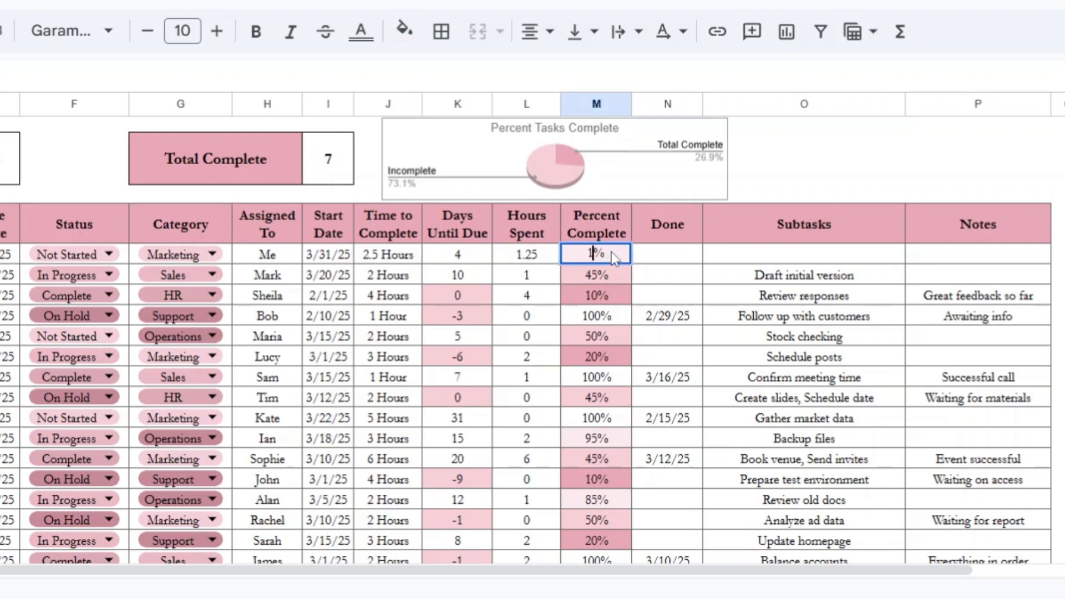
key(Return)
Step: Set the new task's percent complete to 50%
click(606, 252)
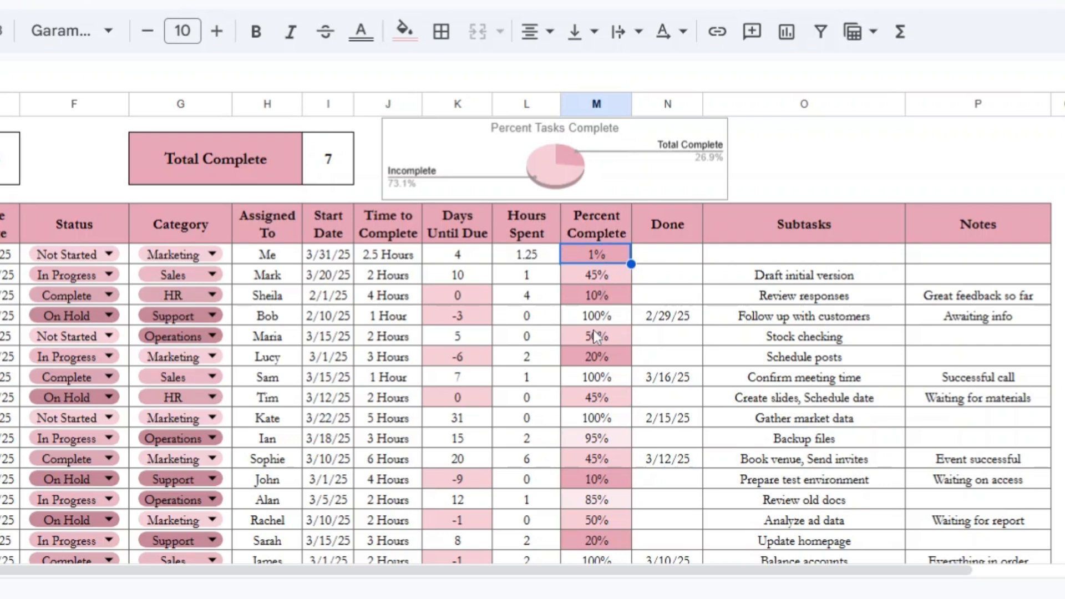
text(50)
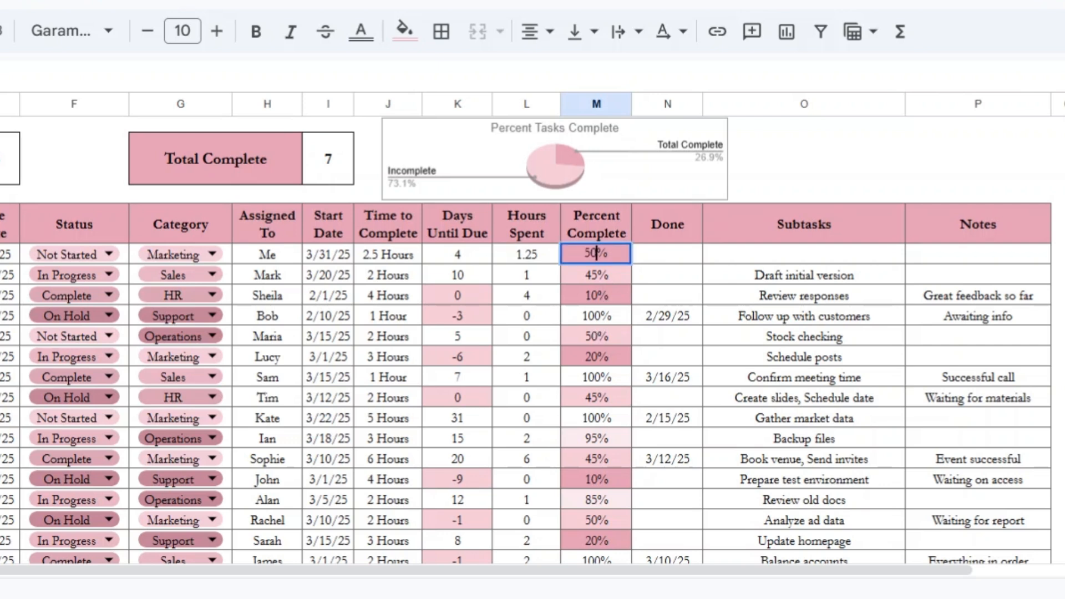
key(Return)
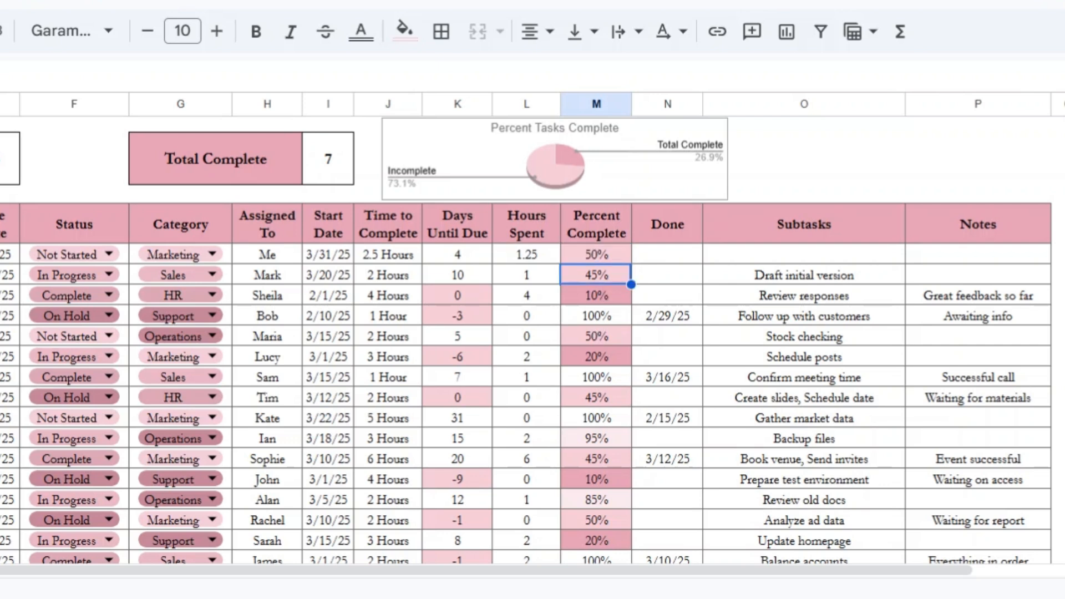
Step: Enter 3/31/25 as the new task's done date
click(684, 259)
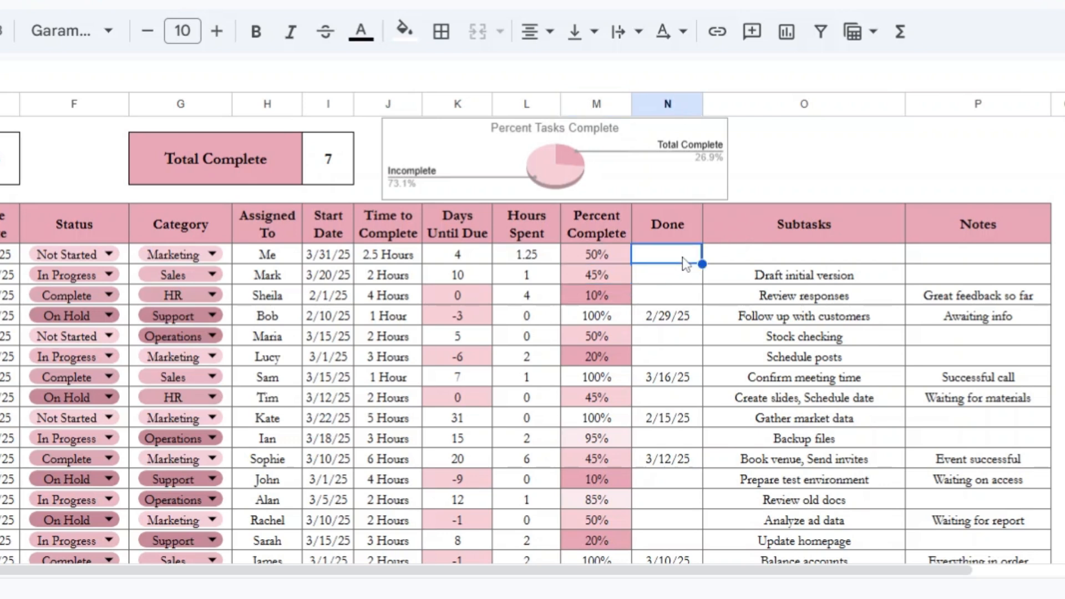
text(3/31/25)
key(Return)
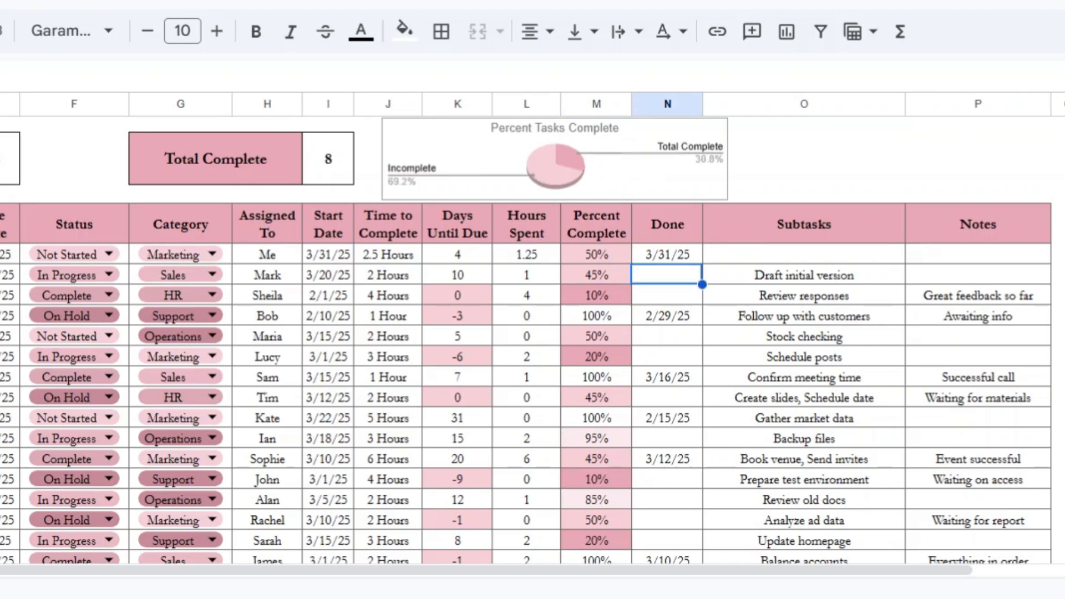
Step: Autofill the done date down the column to produce sequential dates through 4/14/25
key(Up)
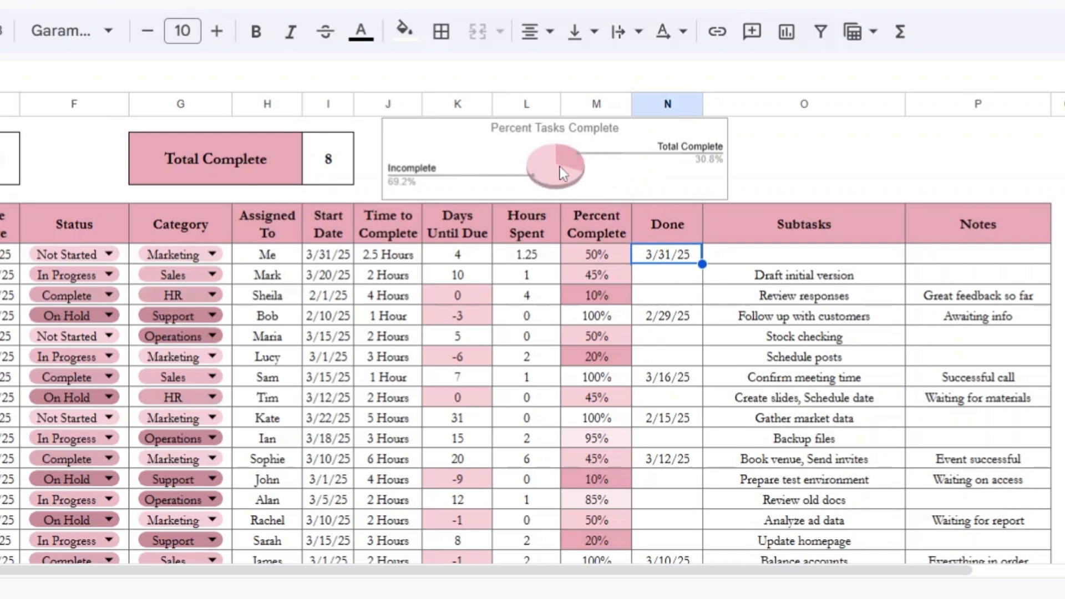
drag(703, 264, 702, 549)
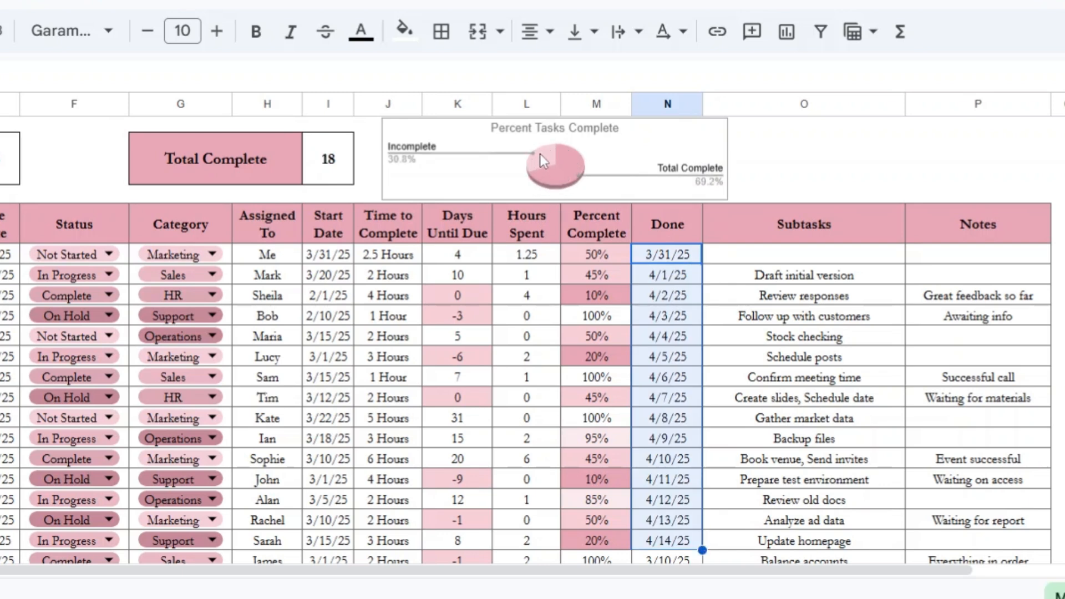
click(688, 295)
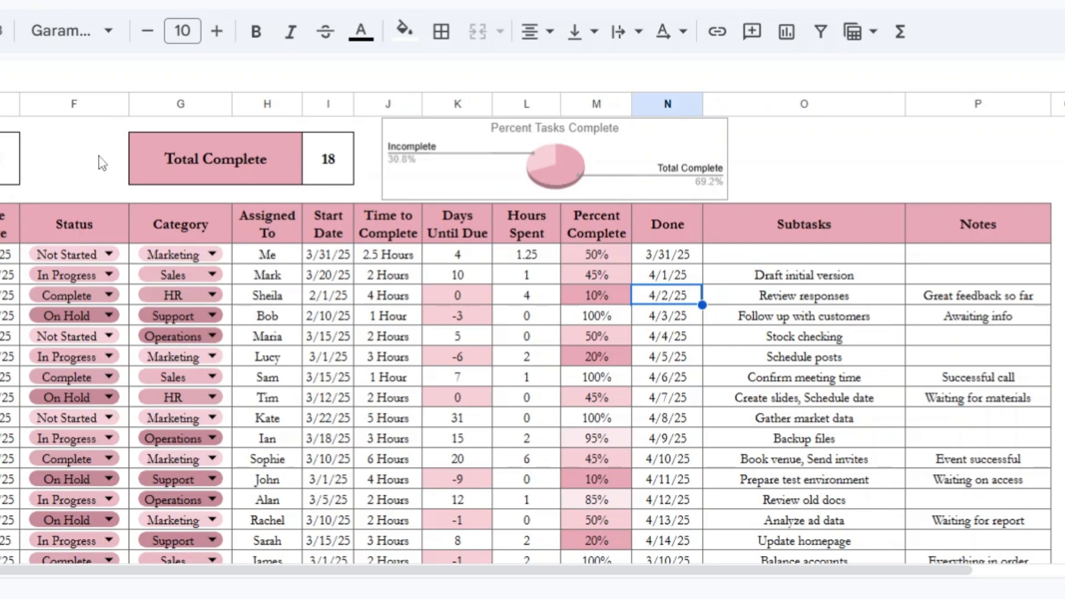
Step: Enter the new task's subtasks as Write content, Design Graphics, Make Videos
click(770, 260)
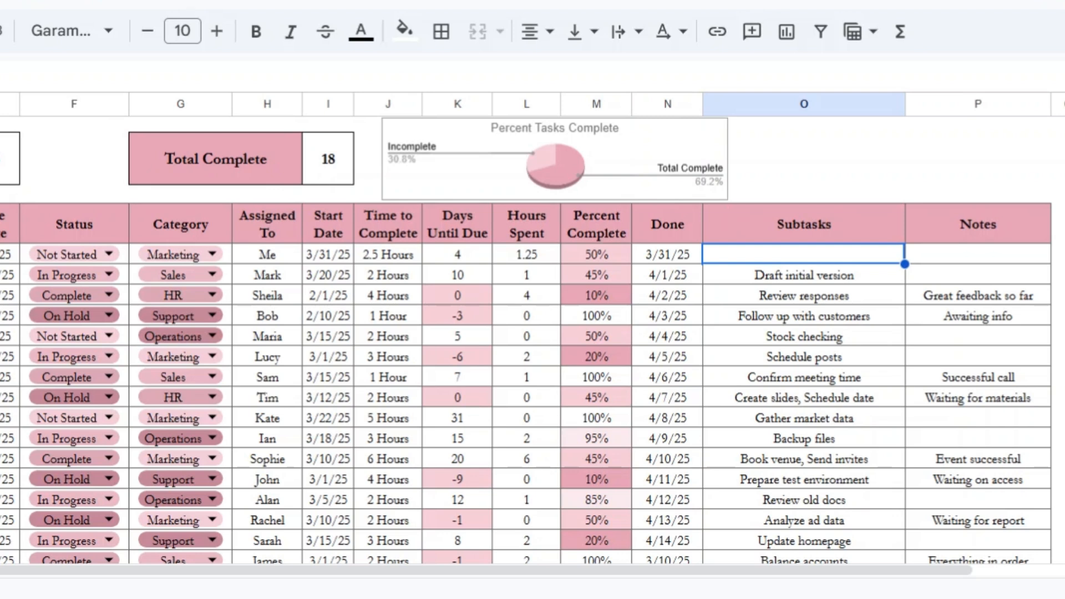
text(W)
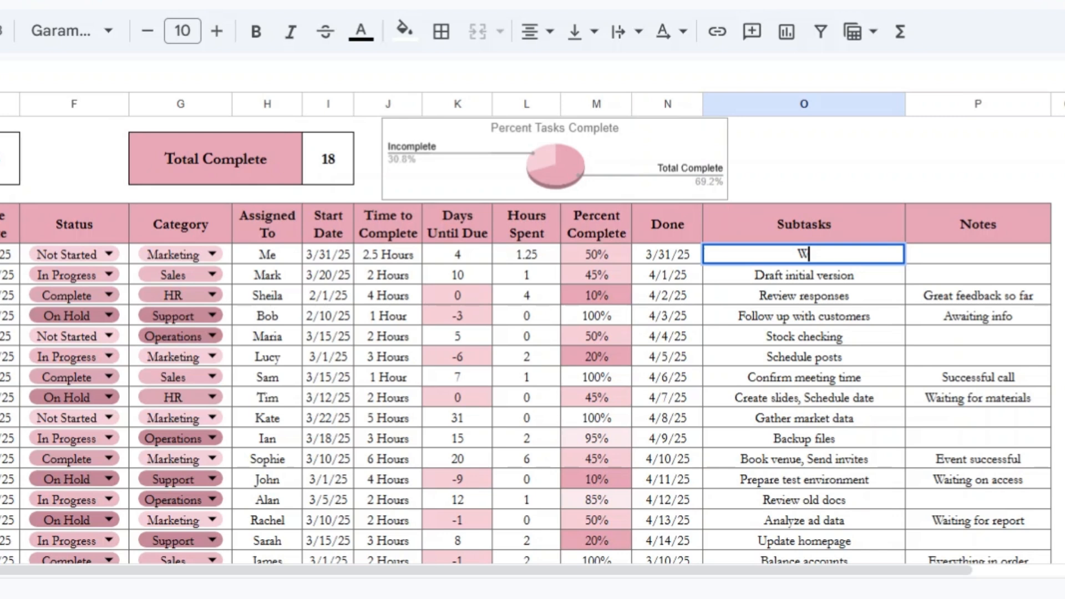
text(rite cont)
key(BackSpace)
text(tent,)
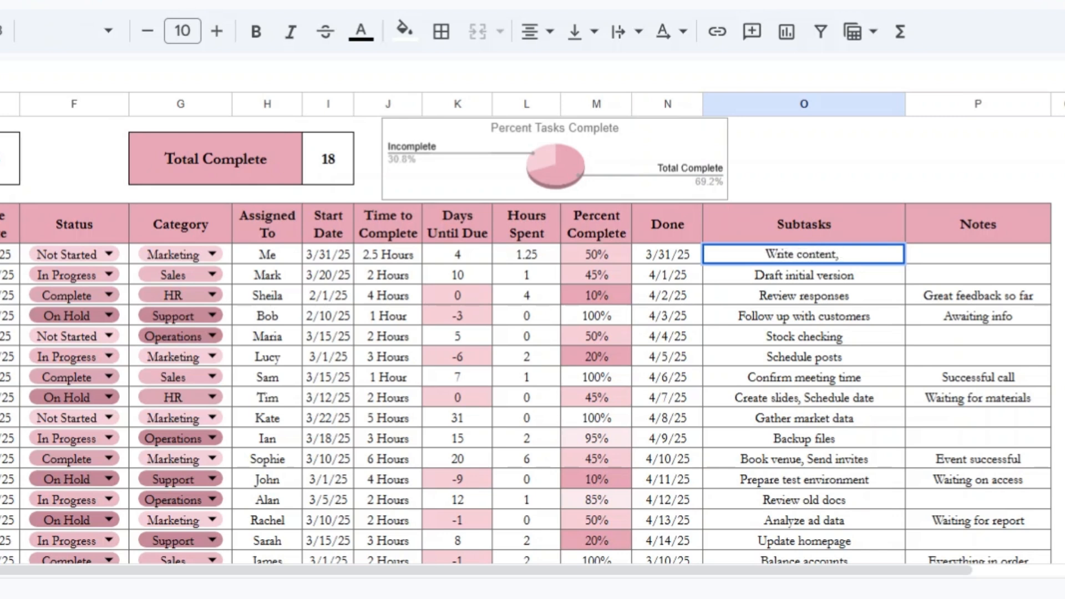
text( Plan)
key(BackSpace)
key(BackSpace)
key(BackSpace)
key(BackSpace)
text(D)
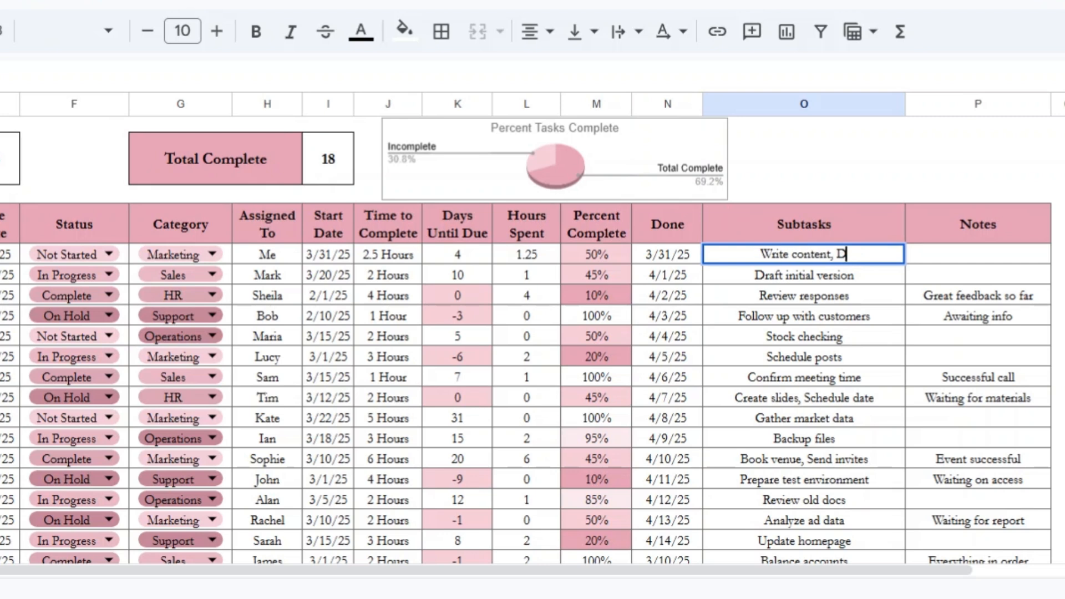
text(esign Graphics)
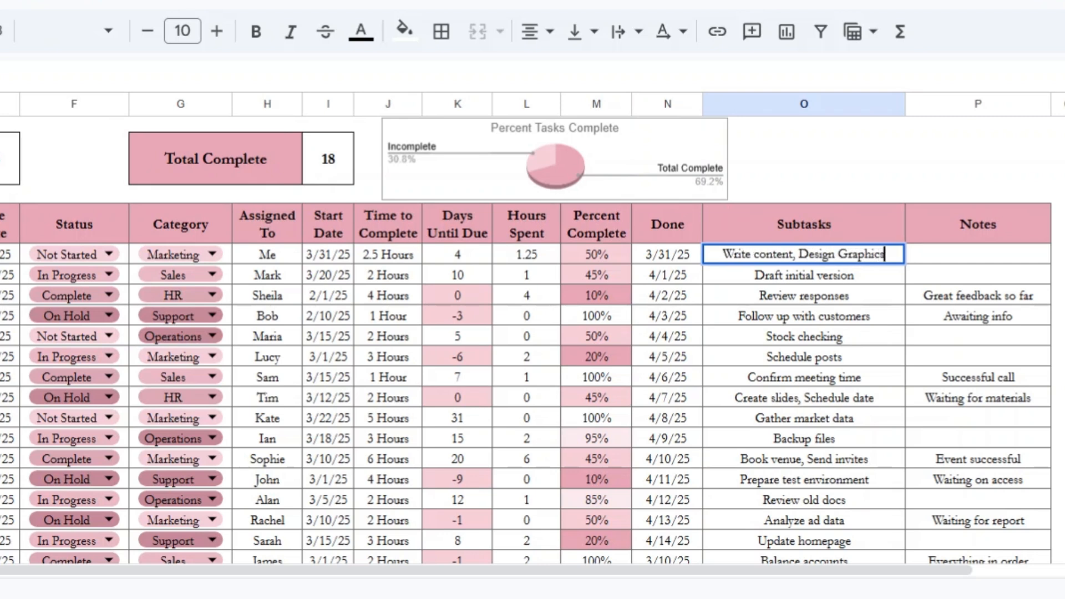
text(, Mak)
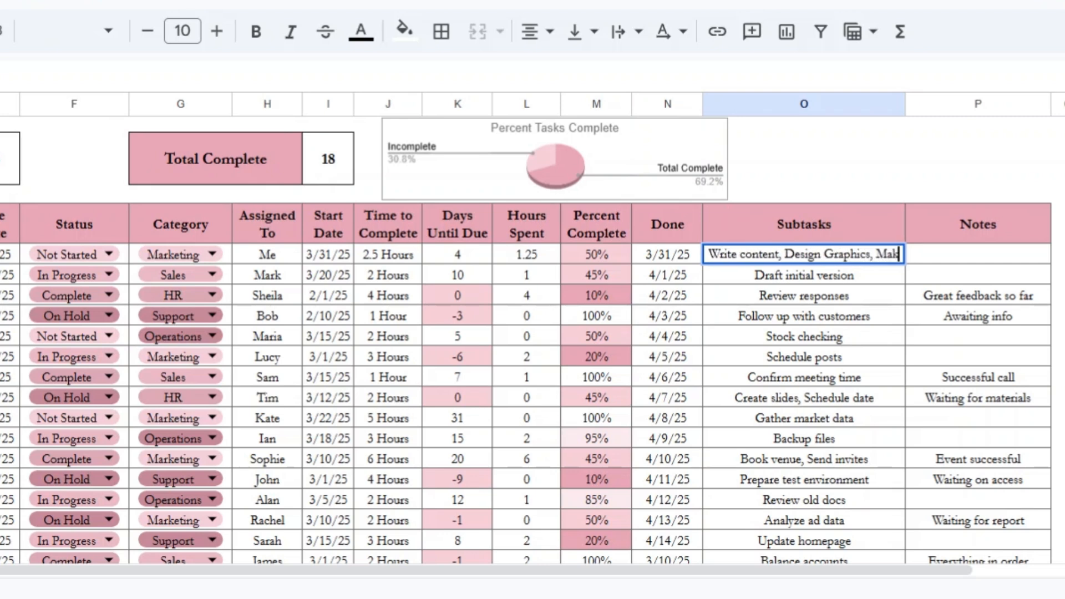
text(e Videos)
key(Tab)
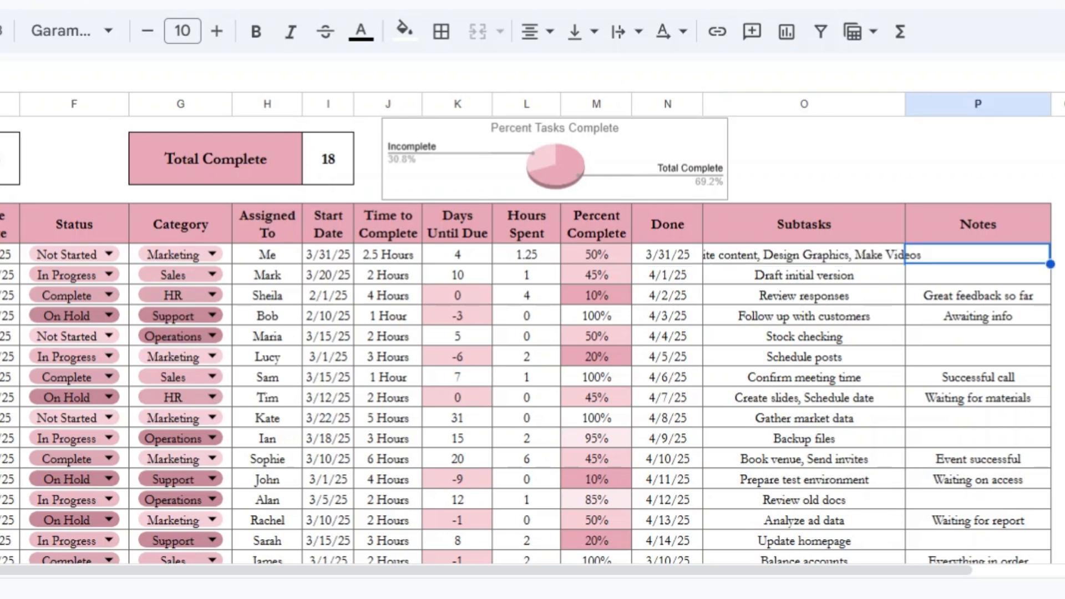
Step: Add the note Ask VA to help for the new task
text(Ask C)
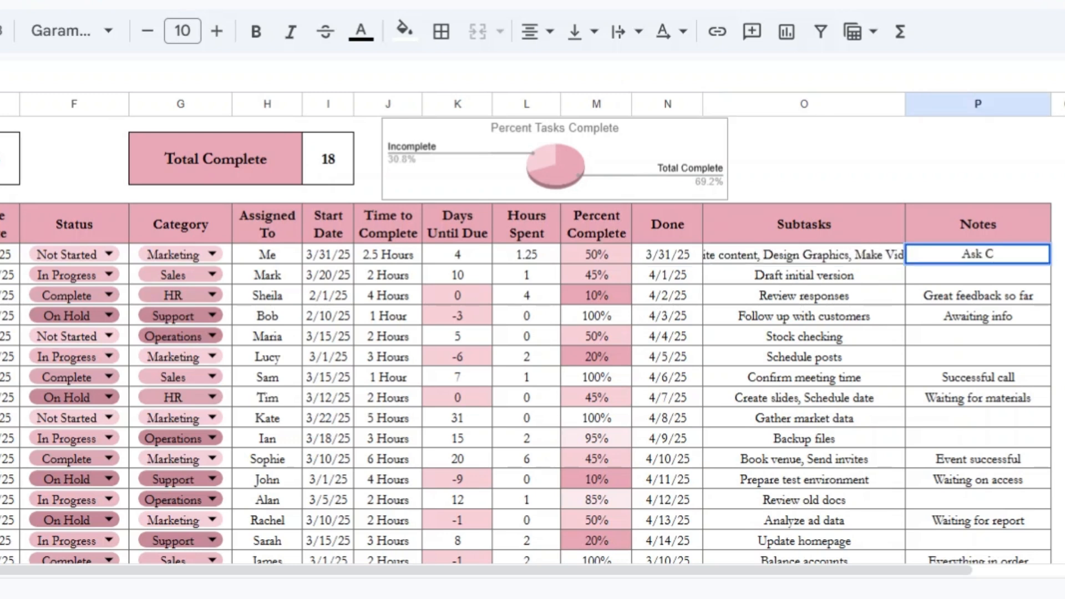
key(BackSpace)
text(VA to help)
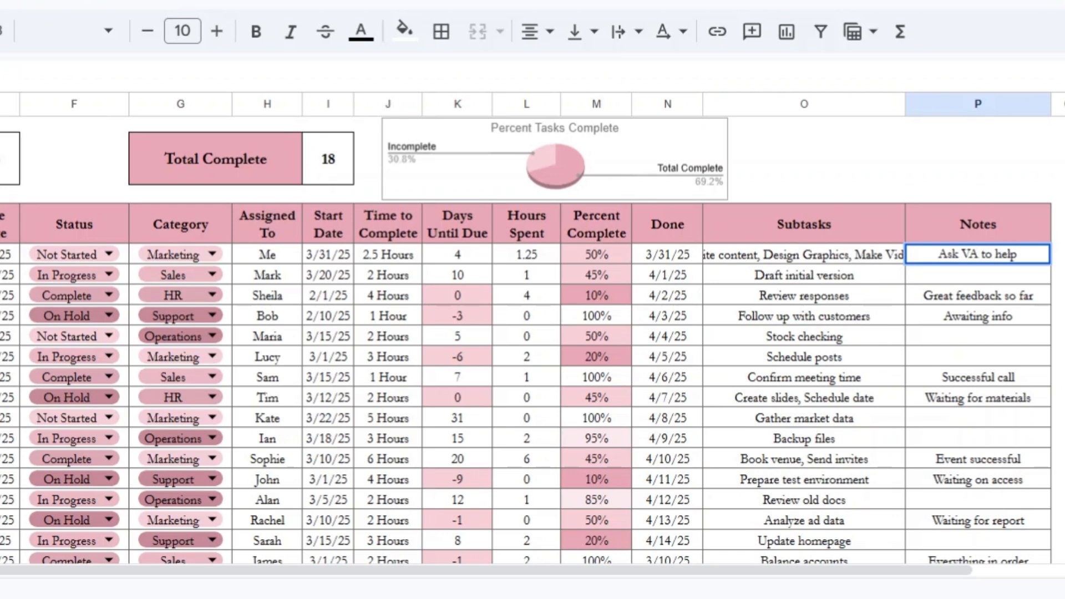
key(Return)
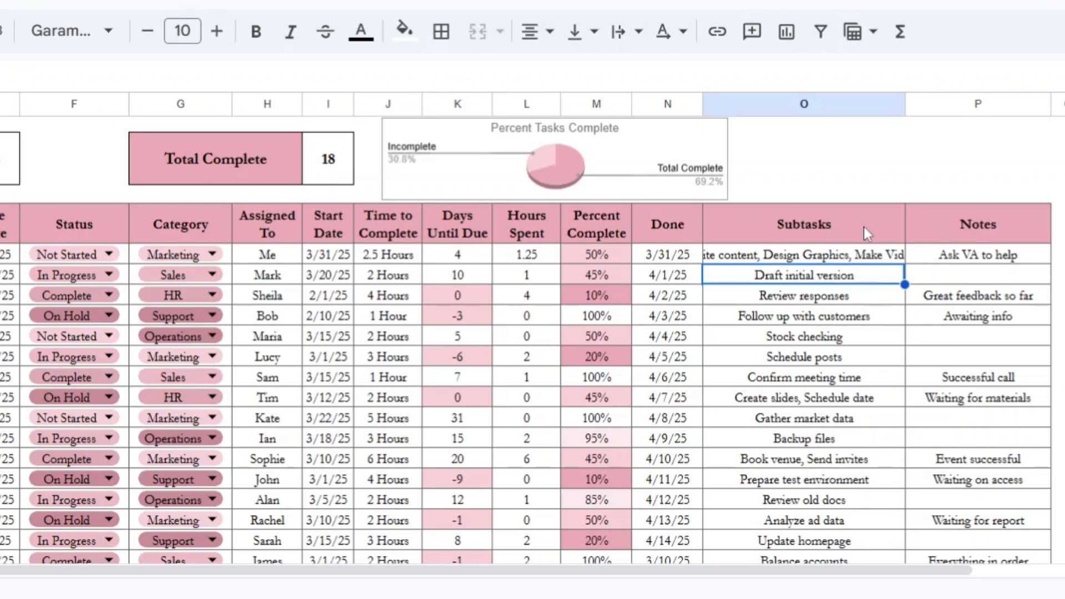
Step: Widen the Subtasks column so the full subtask text fits
drag(906, 104, 949, 104)
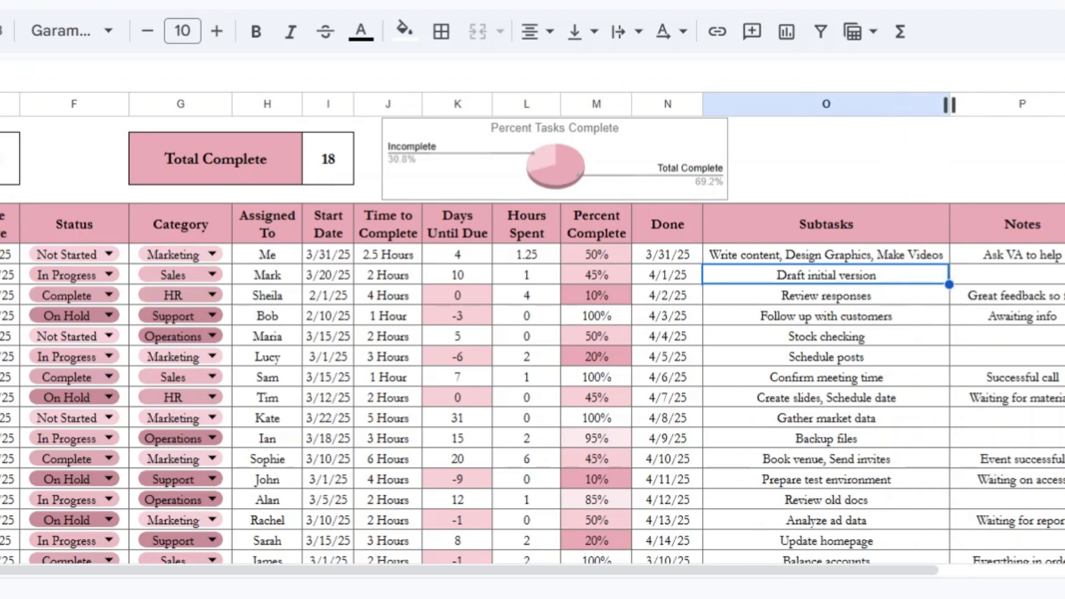
click(1013, 260)
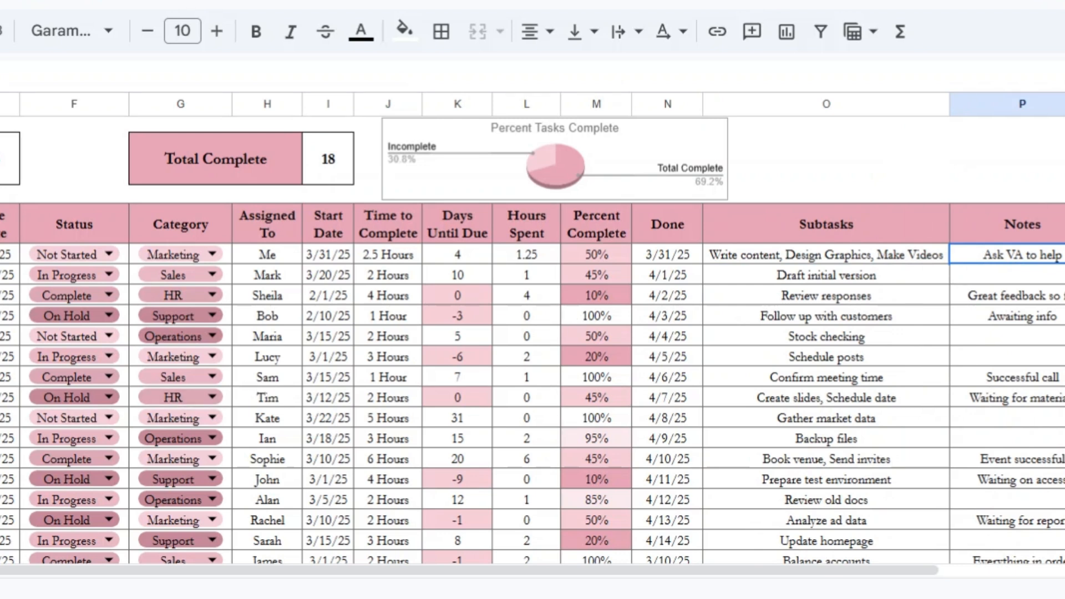
click(1, 256)
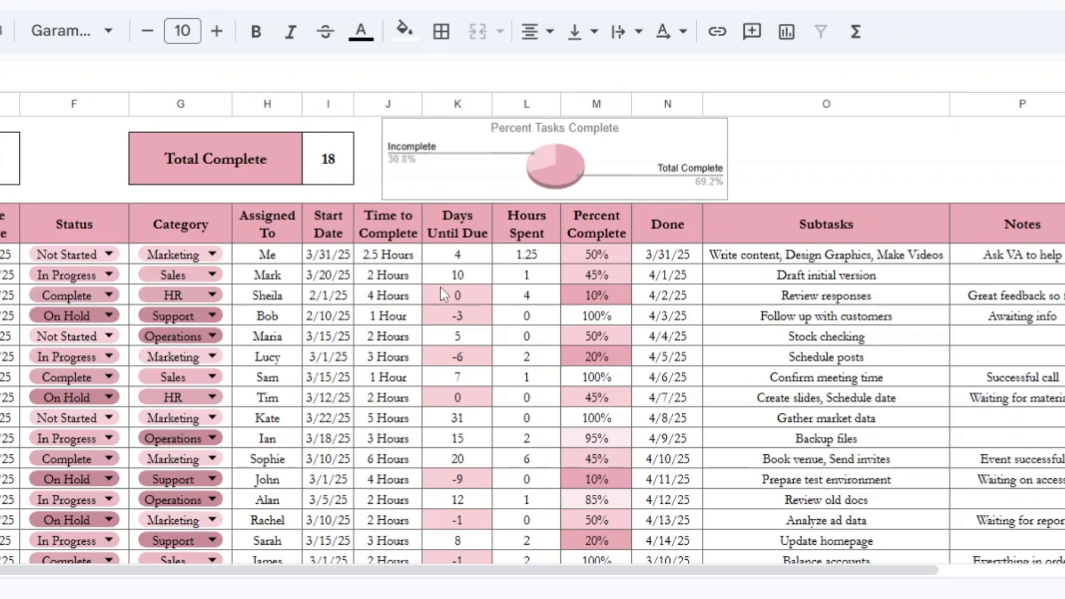
click(610, 298)
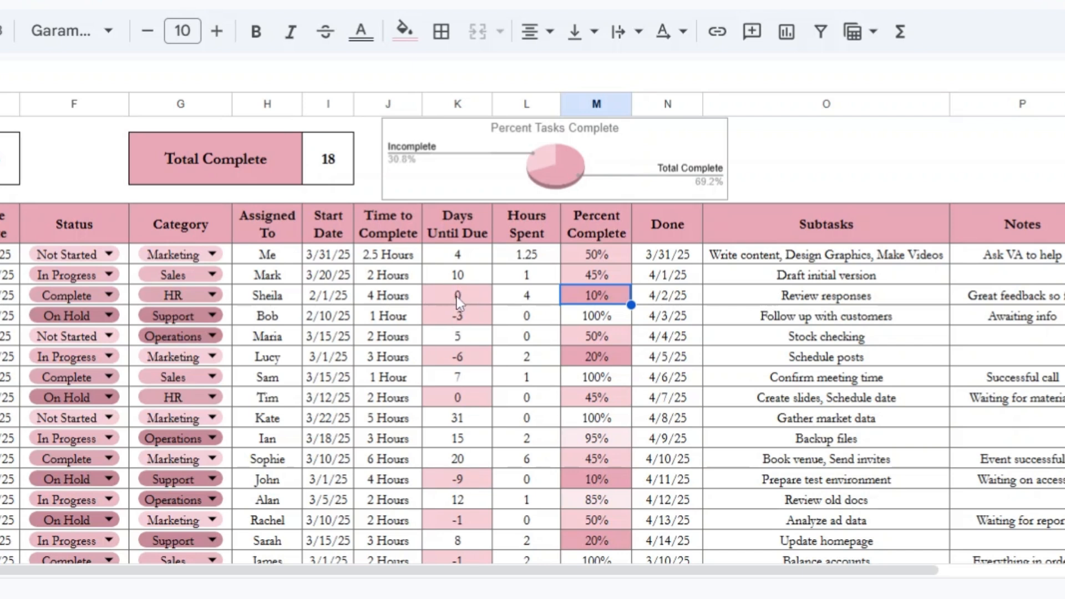
scroll(455, 466, down, 5)
scroll(454, 465, up, 5)
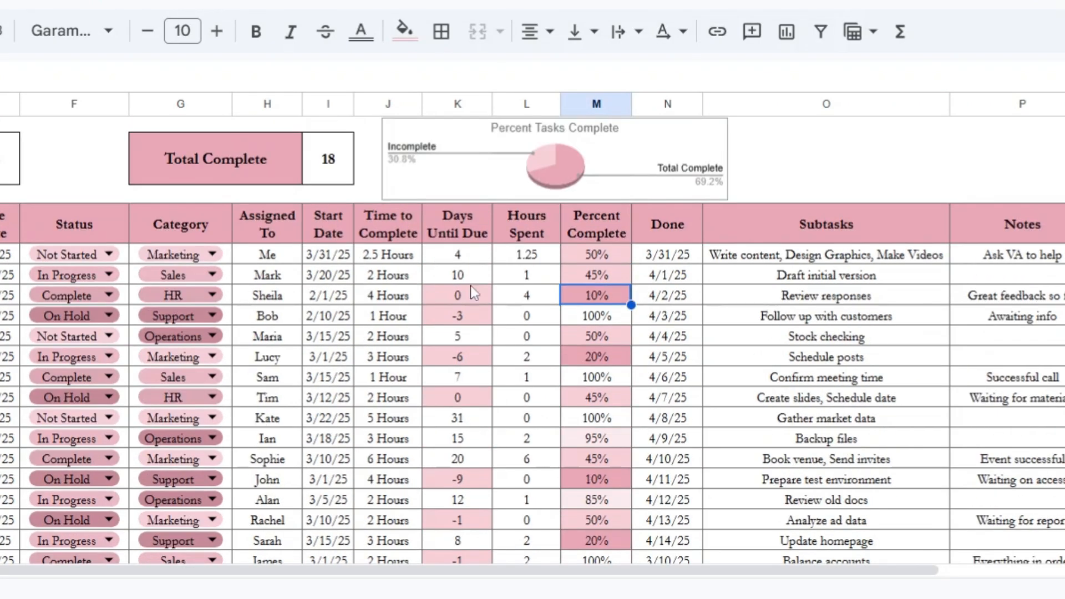